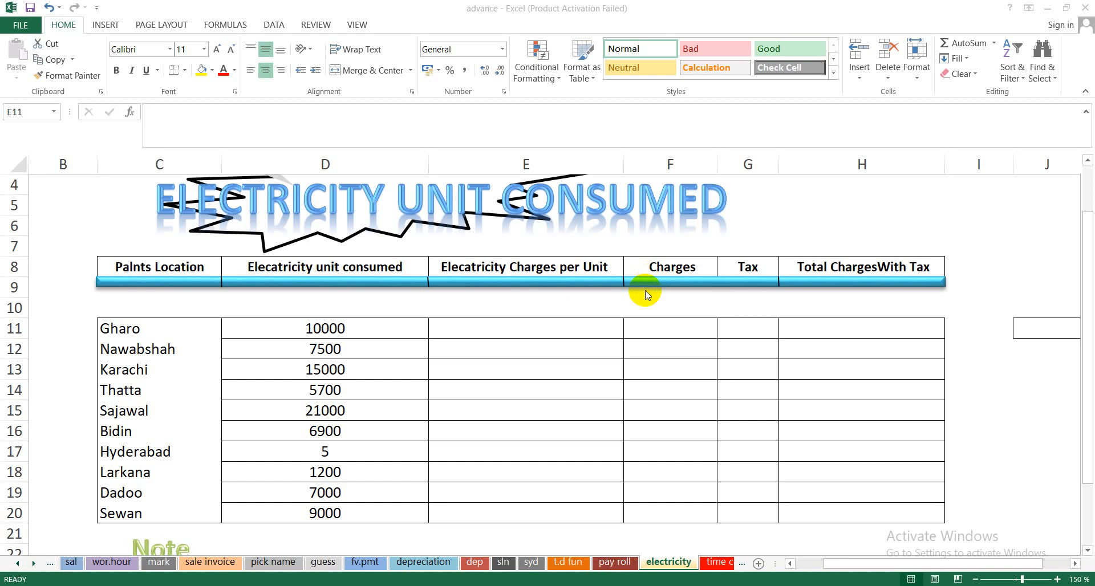
click(591, 330)
click(590, 330)
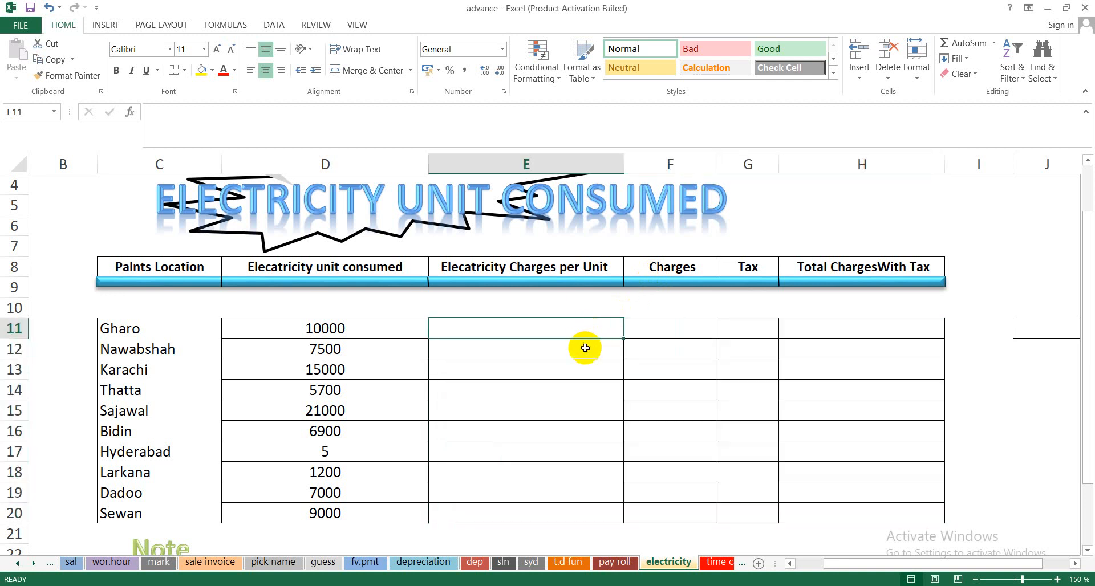
click(582, 346)
click(580, 367)
click(574, 386)
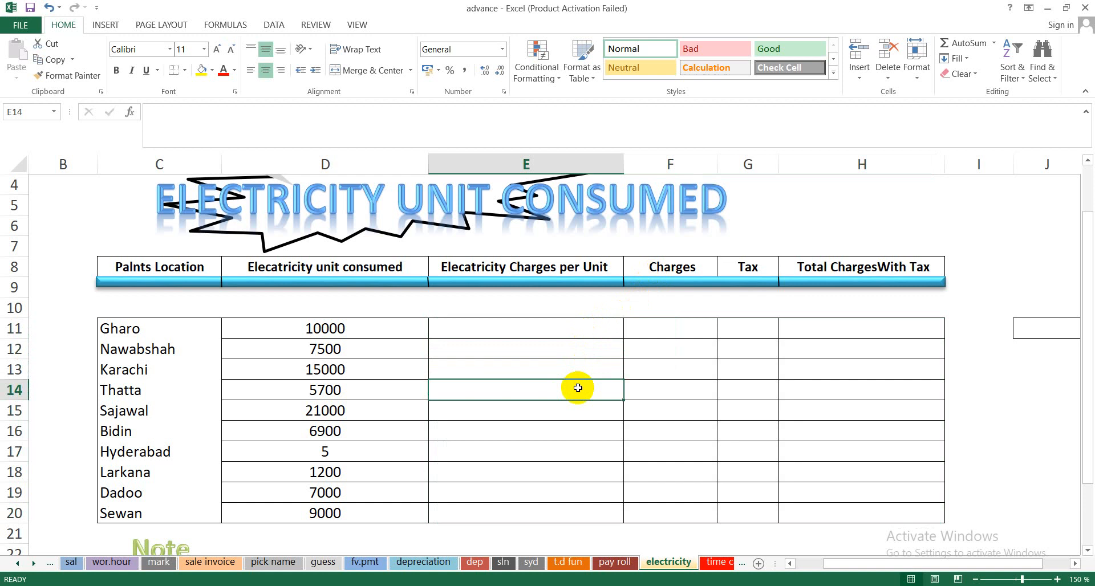
click(571, 334)
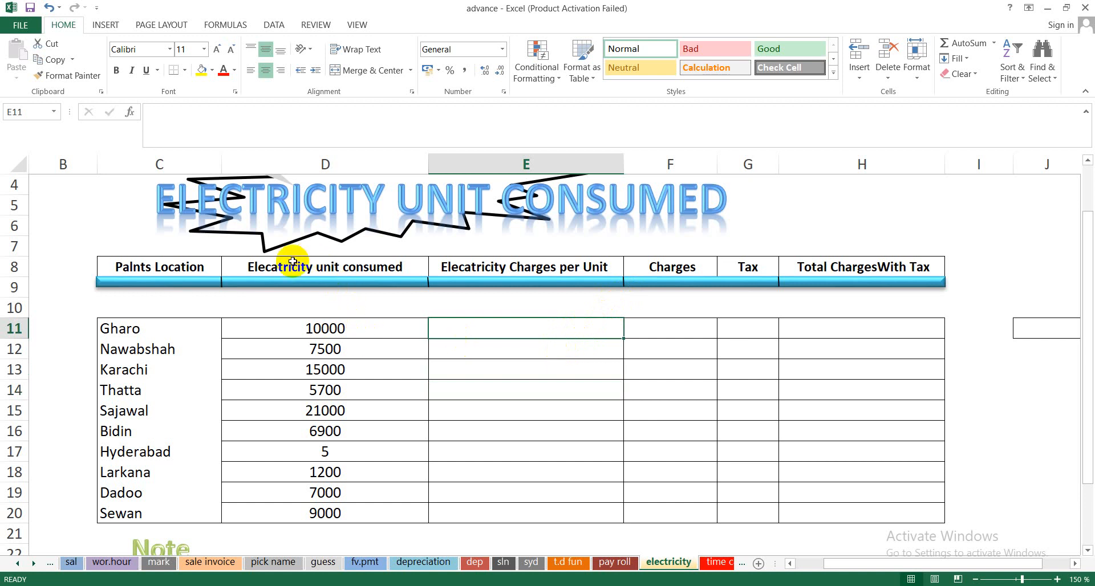
Review the plant location names listed in column C, from Gharo down to Dadoo.
click(135, 270)
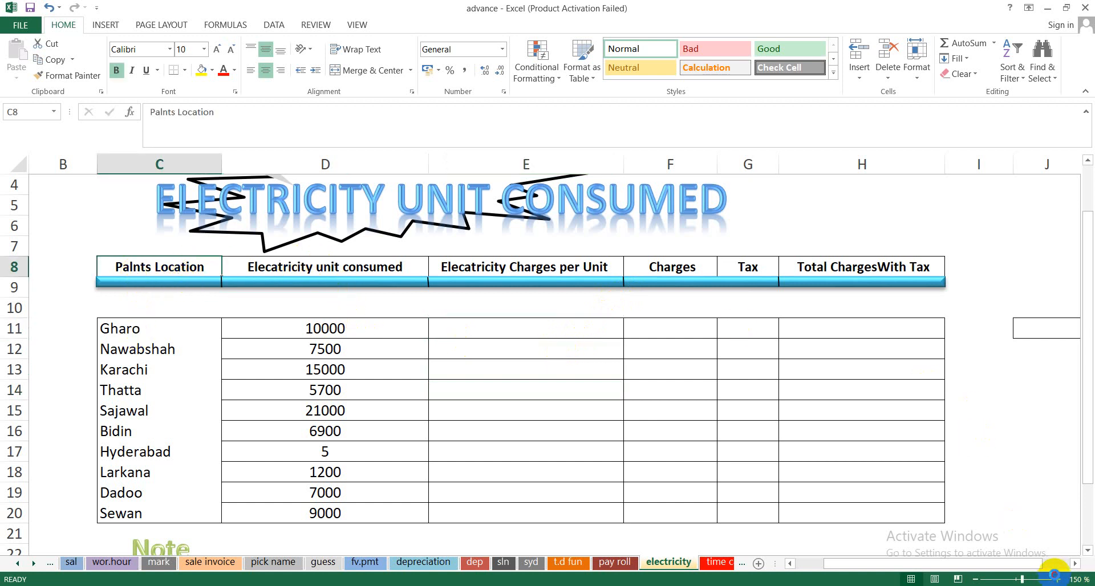
click(1056, 579)
drag(900, 561, 933, 558)
drag(1087, 289, 1083, 254)
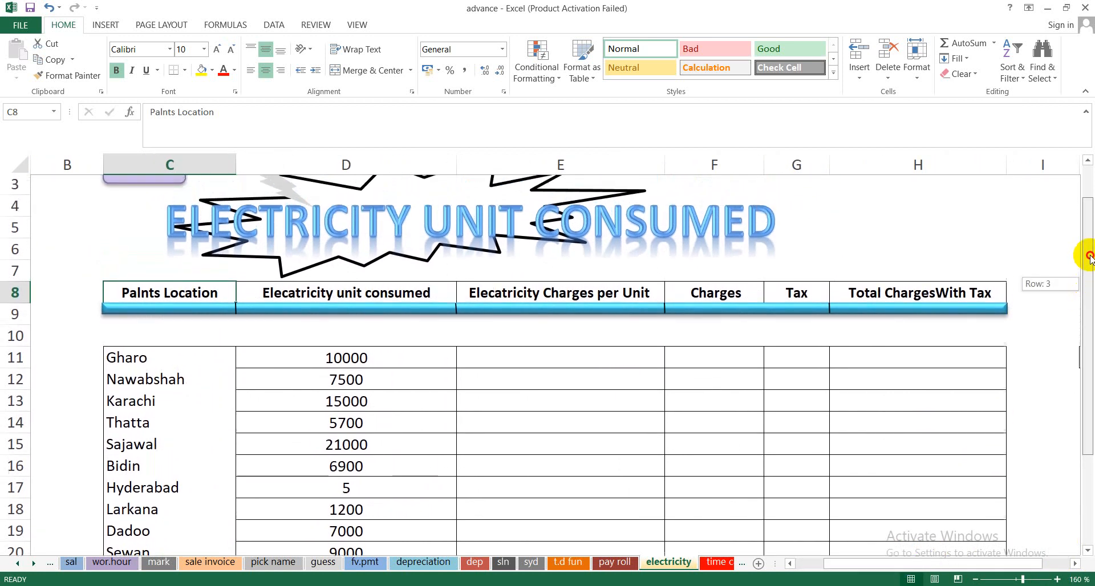
click(146, 357)
click(142, 382)
click(148, 426)
click(147, 447)
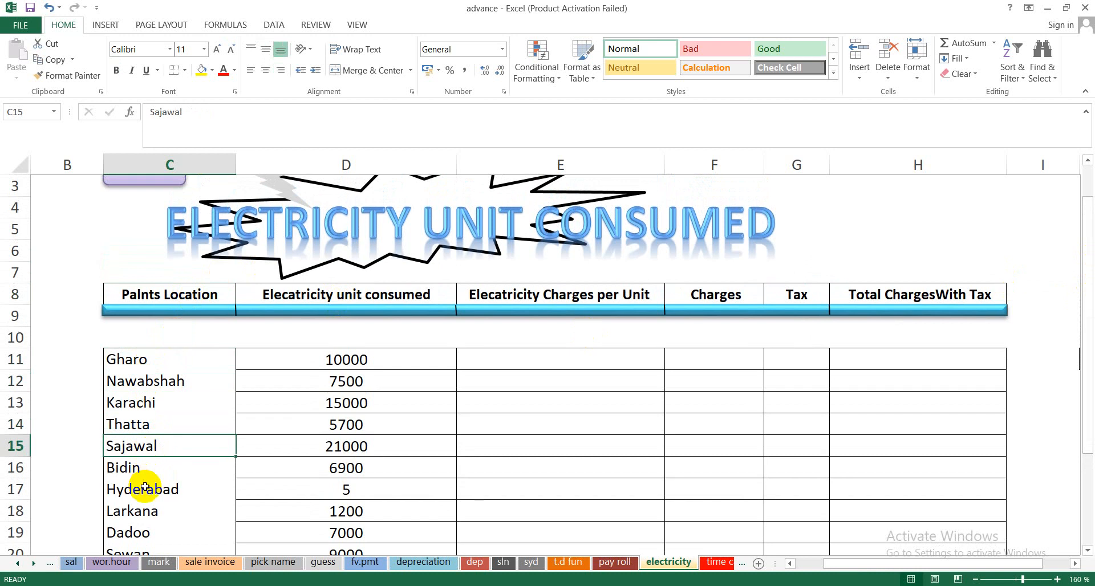
click(142, 490)
click(143, 512)
click(140, 533)
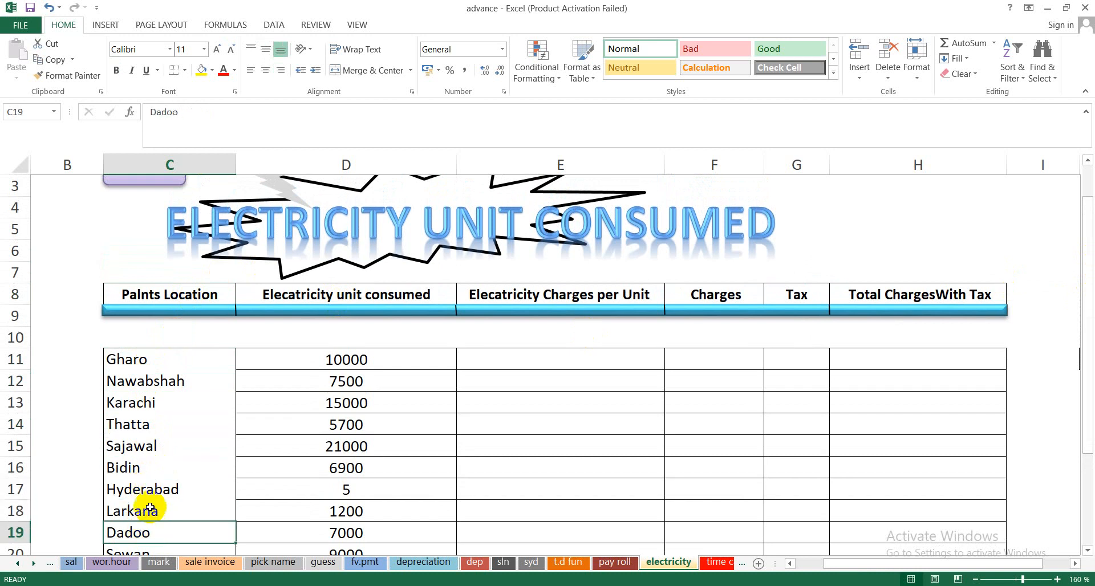
click(146, 489)
click(141, 440)
click(132, 404)
click(136, 382)
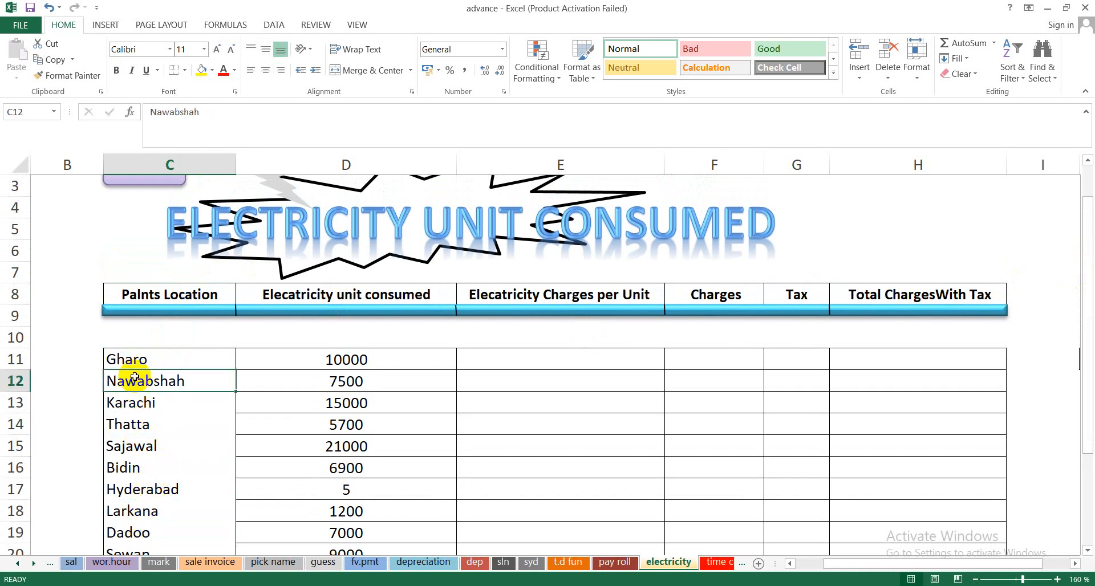
click(133, 362)
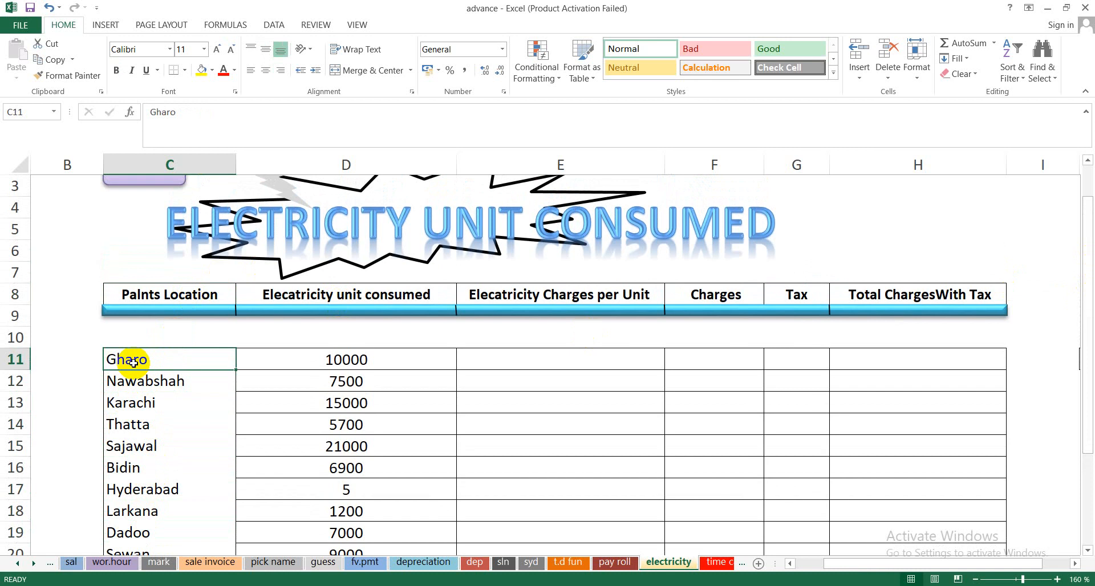
click(131, 383)
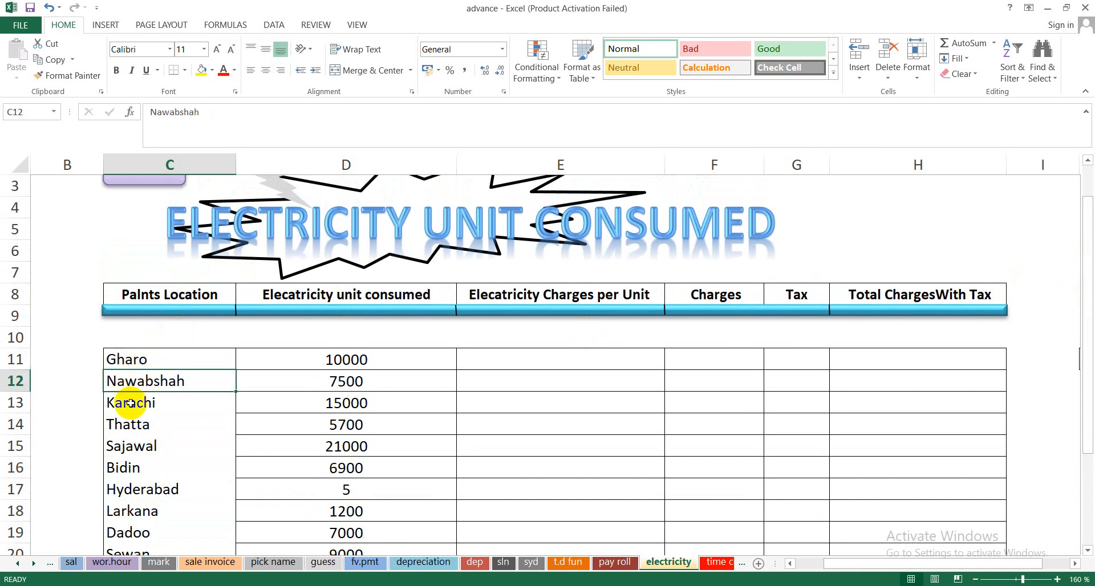
click(130, 406)
click(130, 424)
click(133, 383)
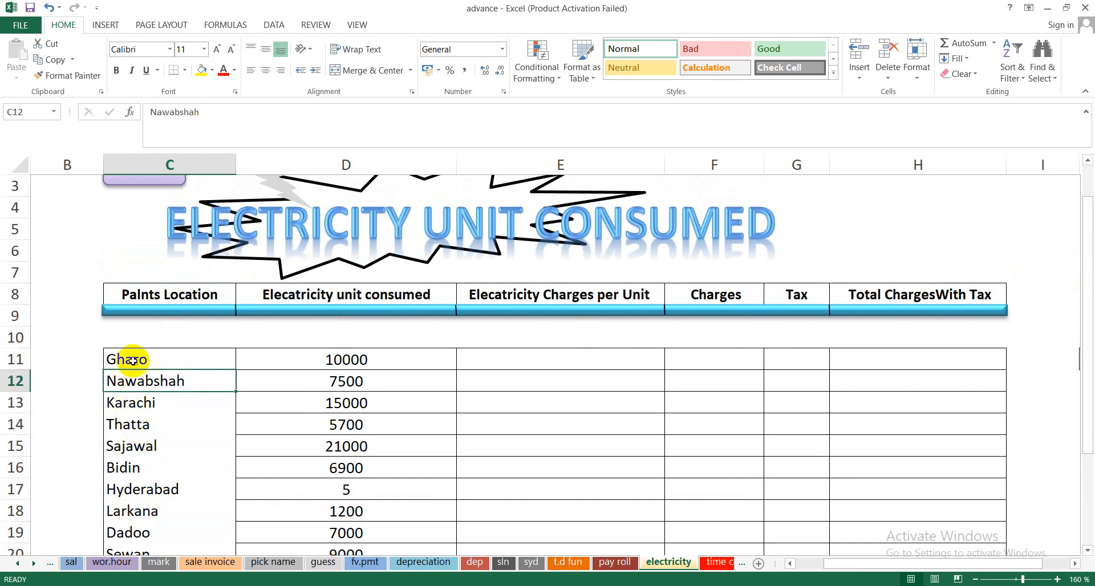
click(127, 361)
click(123, 377)
click(121, 361)
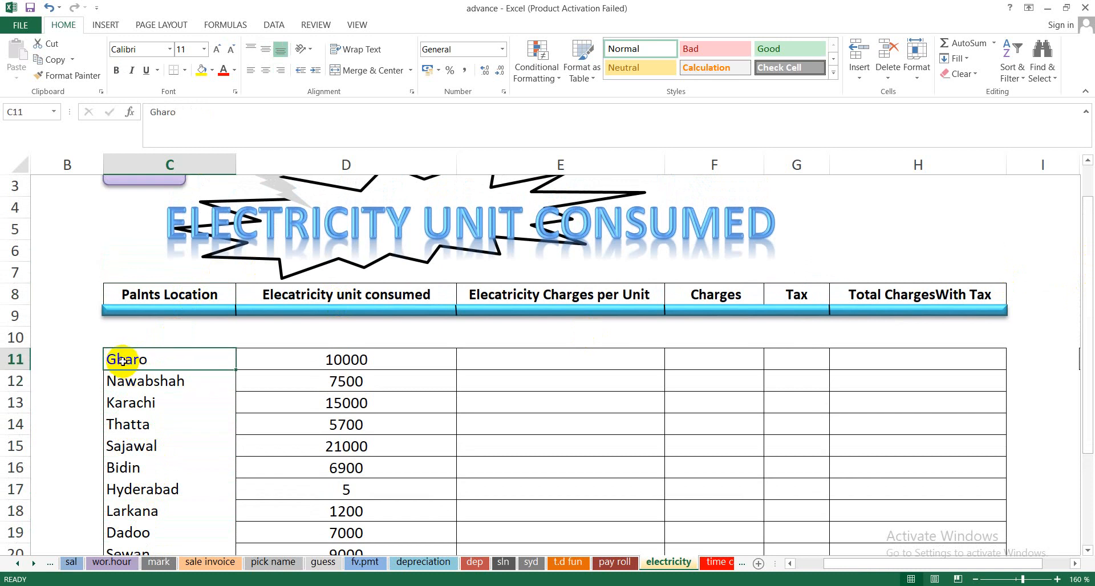
click(153, 380)
click(150, 404)
click(135, 438)
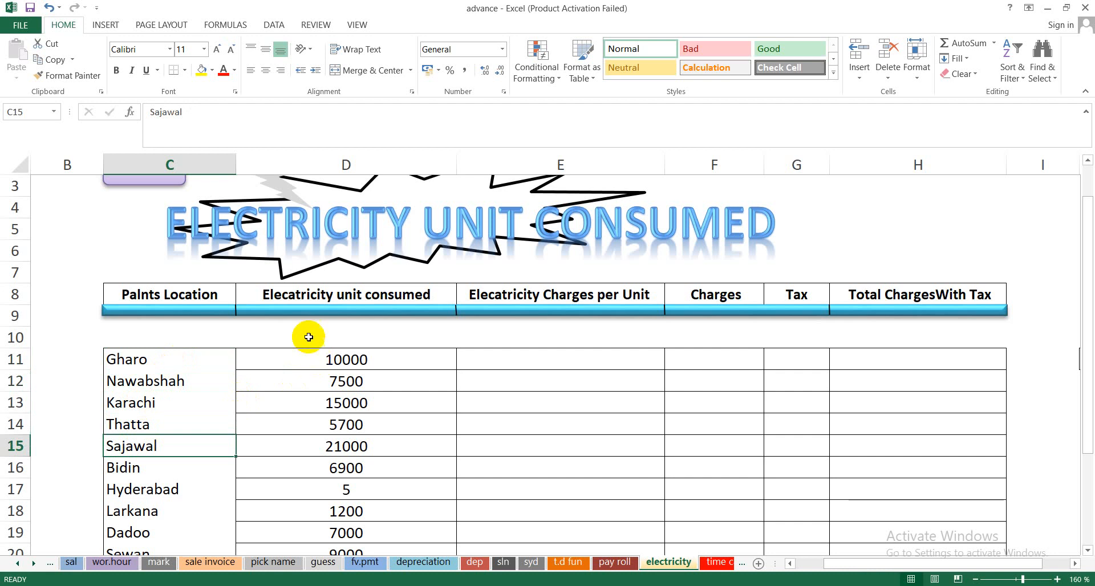
Examine the units consumed per location and the headings for charges per unit, charges and tax.
click(269, 294)
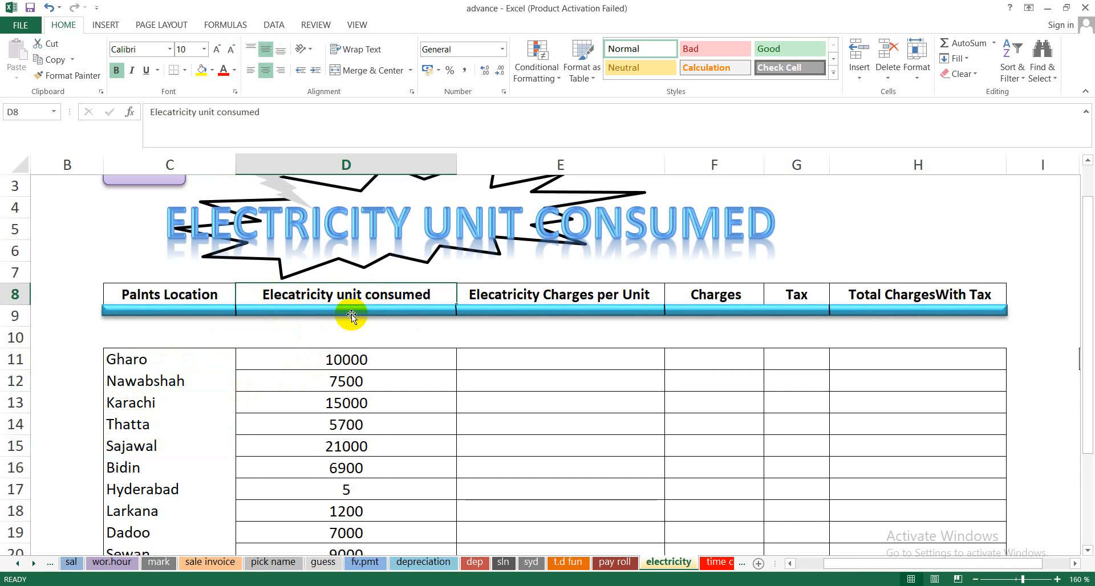
click(350, 361)
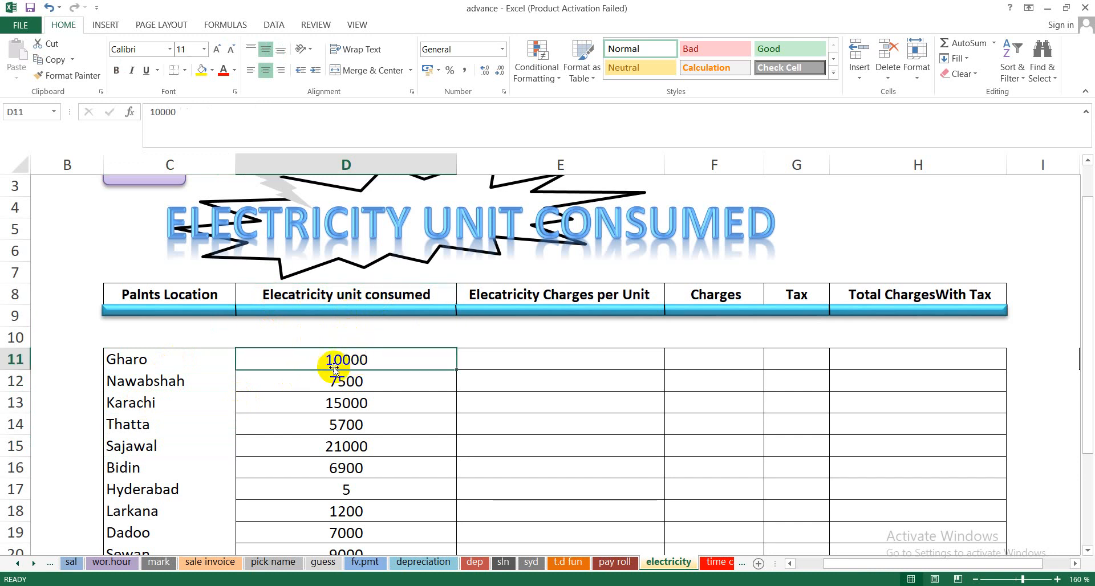
click(126, 362)
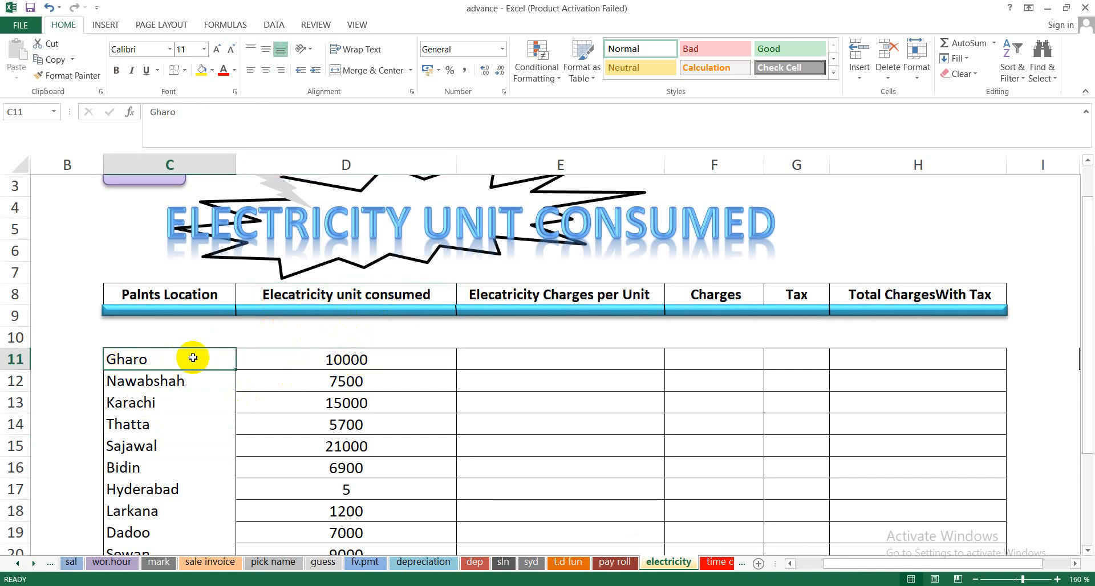
click(376, 363)
click(344, 383)
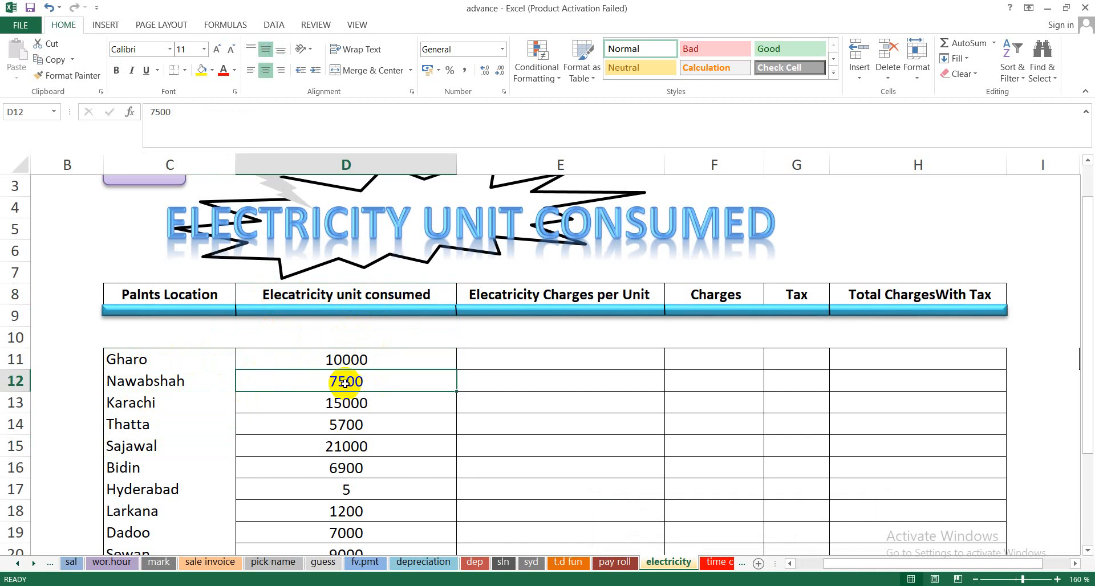
click(342, 403)
click(341, 425)
click(331, 473)
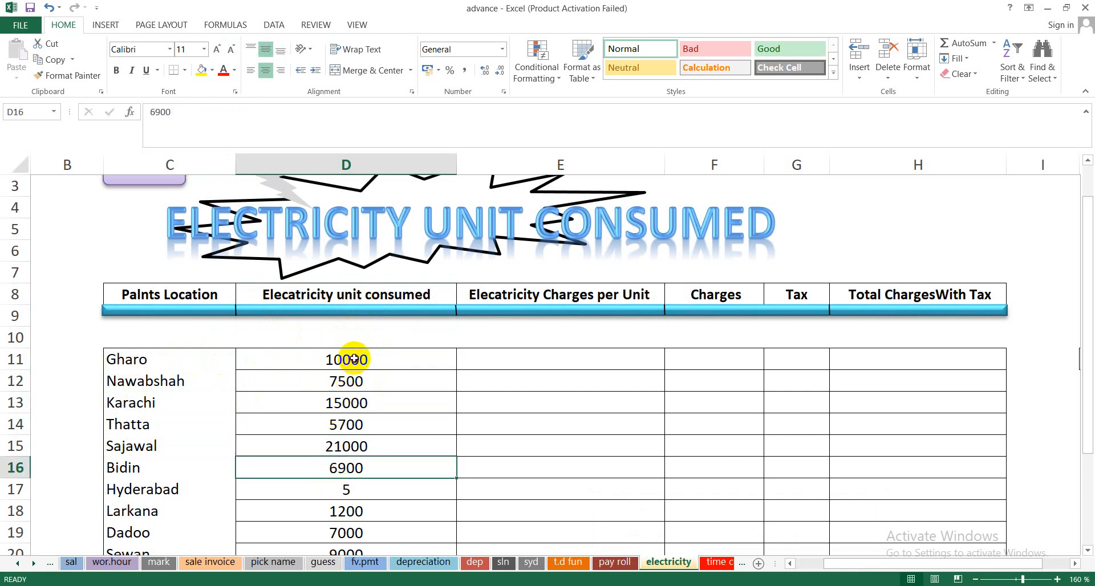
click(350, 362)
click(509, 294)
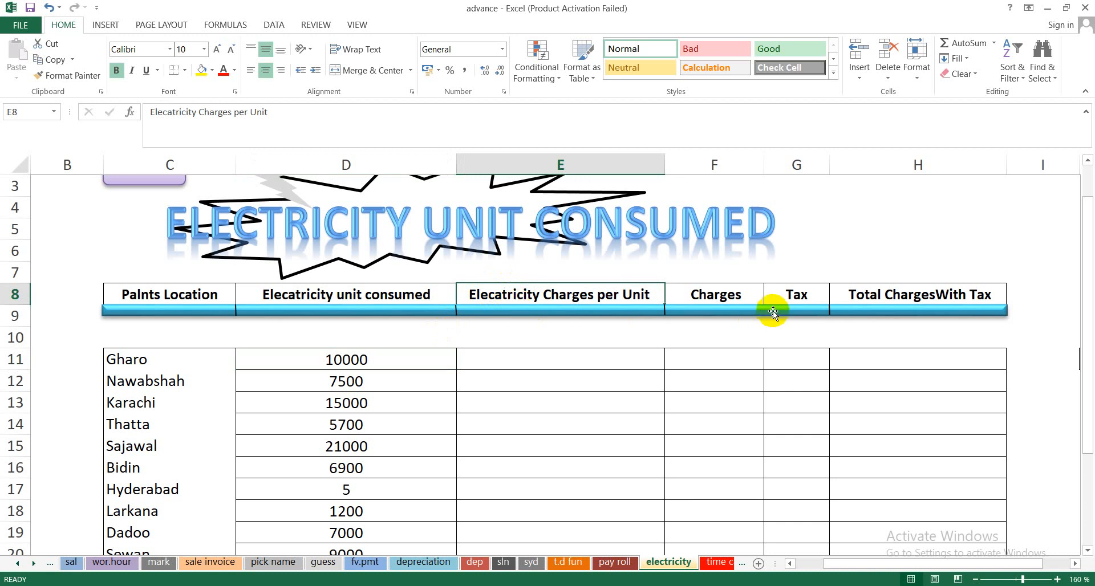
click(739, 296)
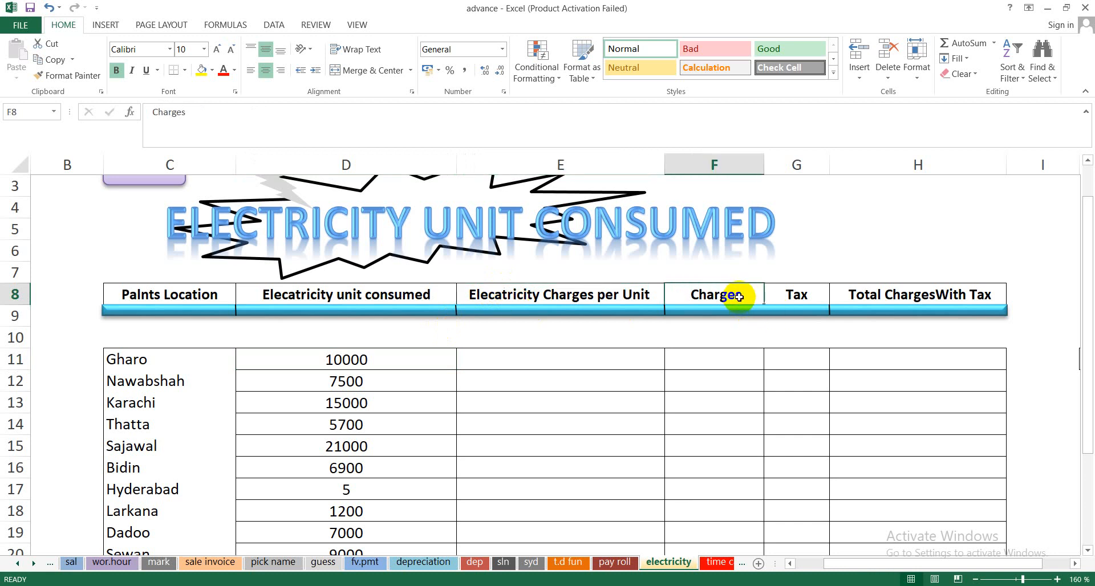
click(795, 294)
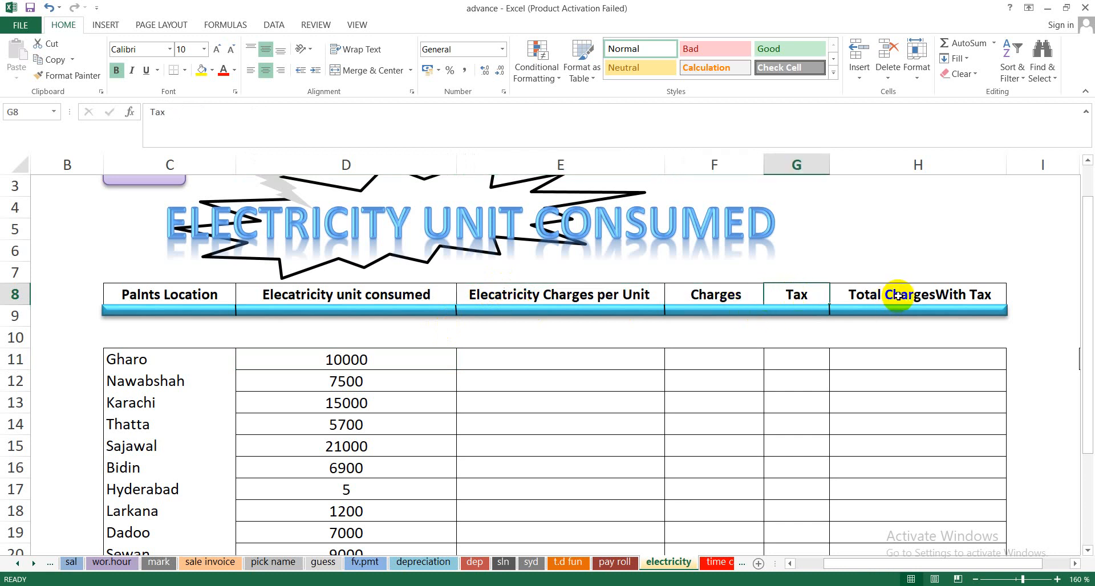
click(832, 364)
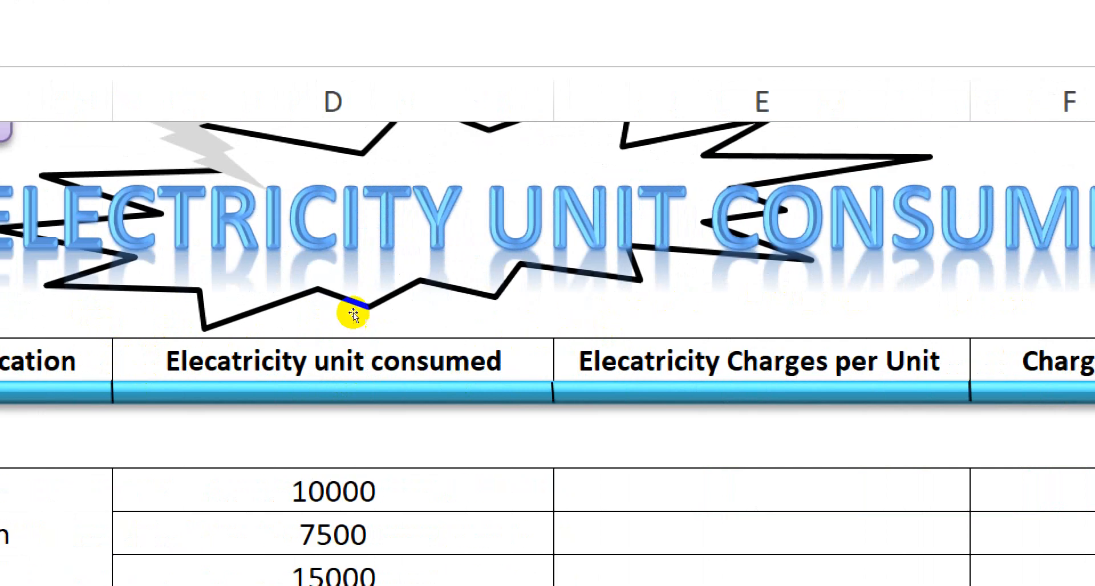
Start an IF formula in E11 that tests whether the units consumed in D11 are less than 1000.
click(338, 373)
key(Down)
key(Down)
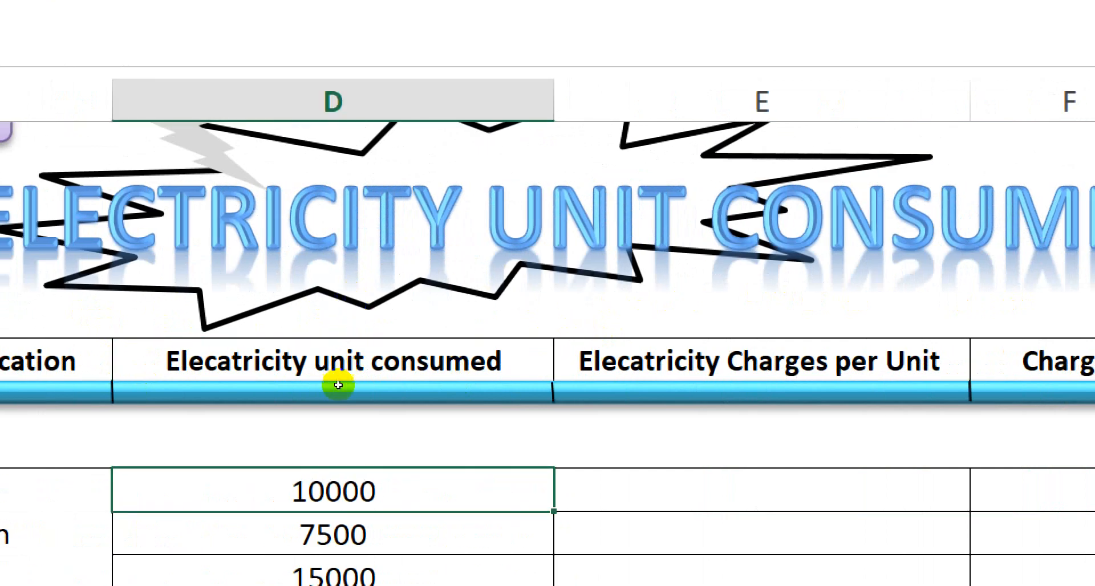
key(Down)
key(Down)
key(Up)
key(Up)
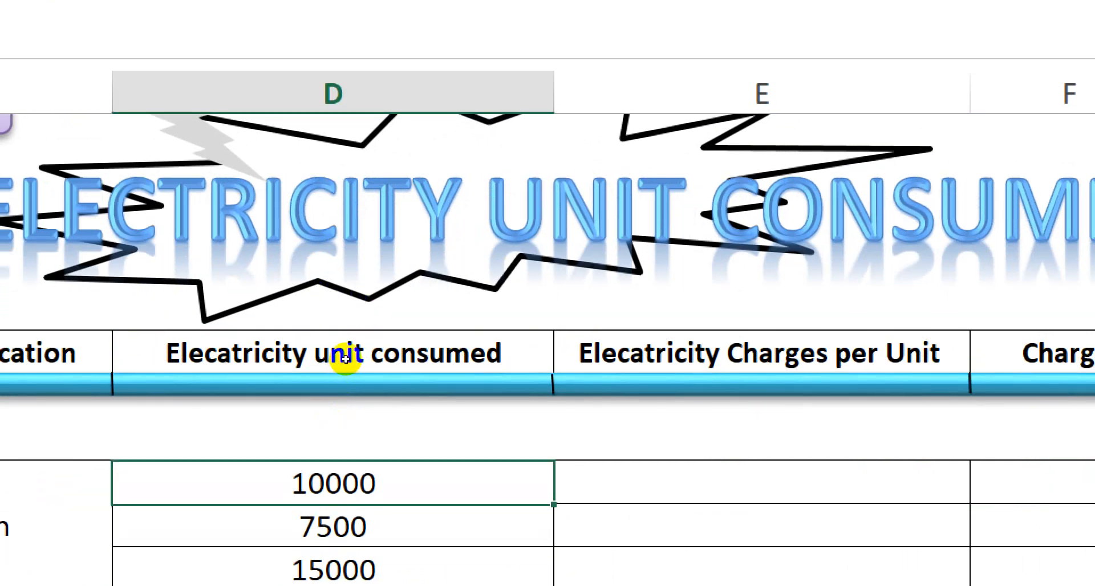
key(Right)
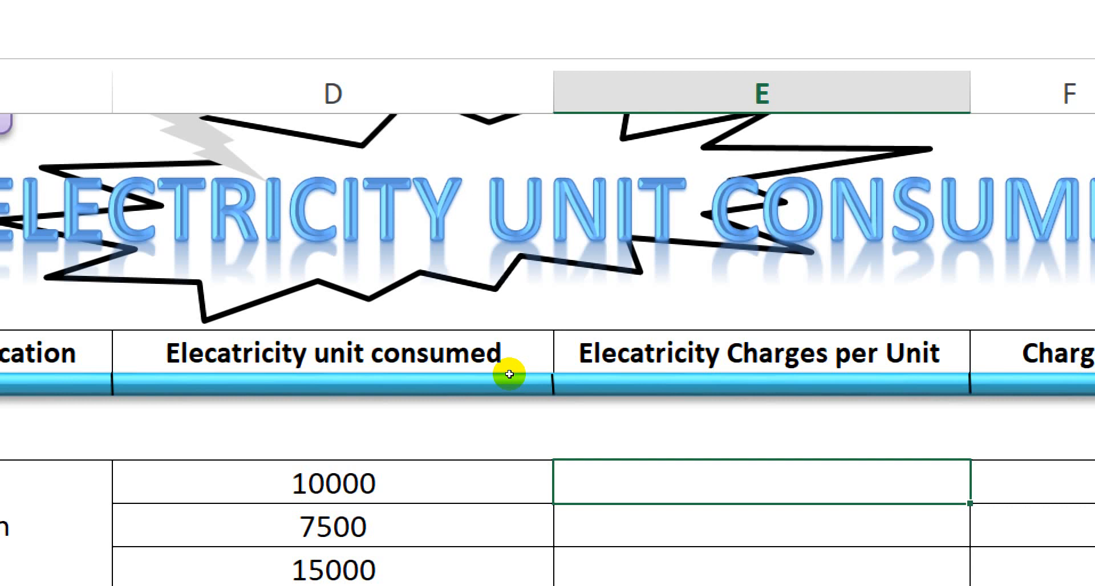
text(=i)
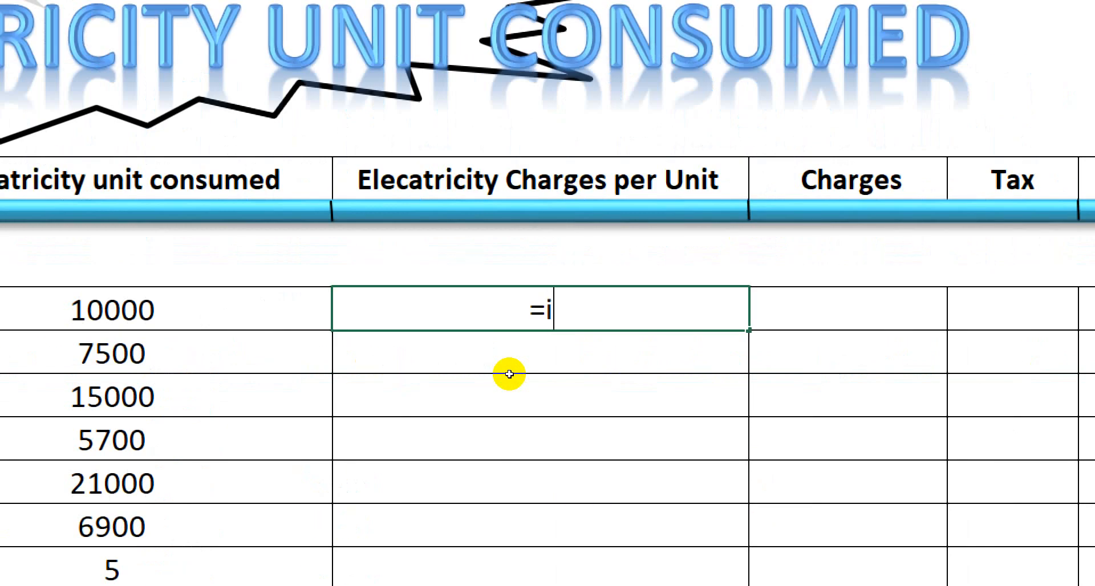
text(f)
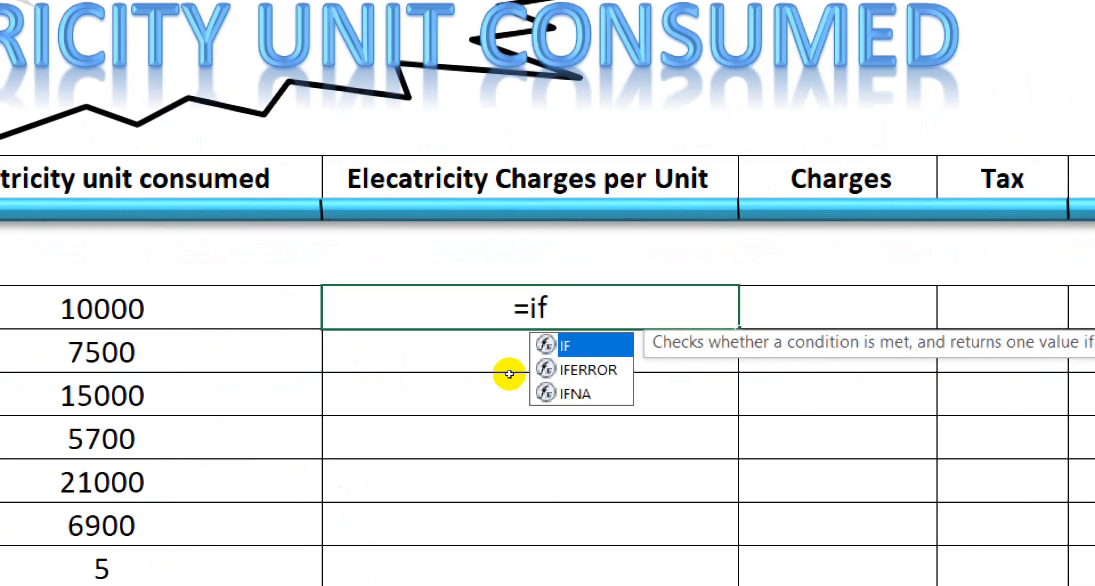
text(()
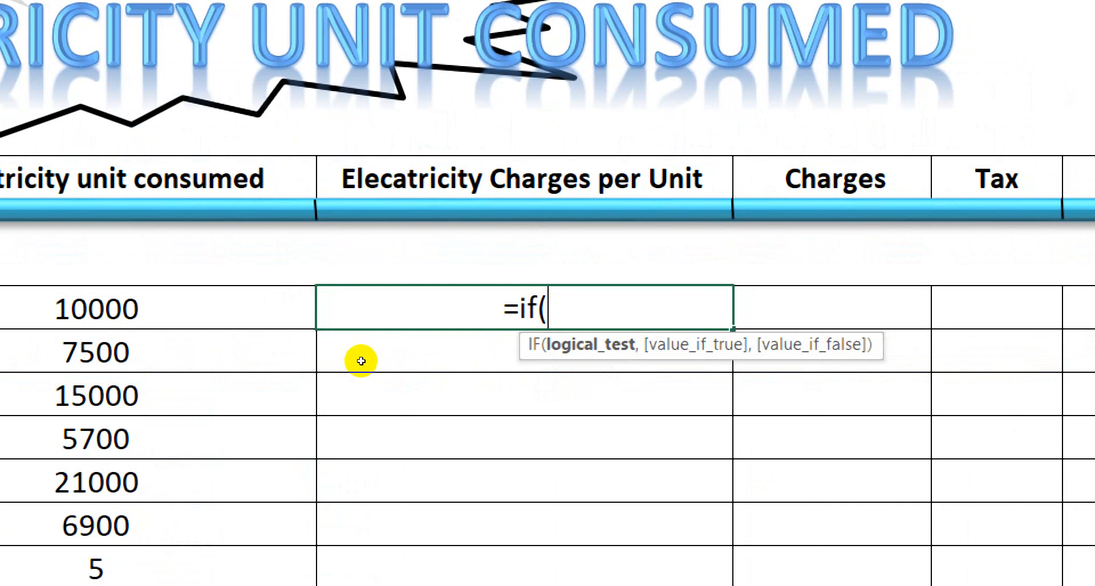
key(Left)
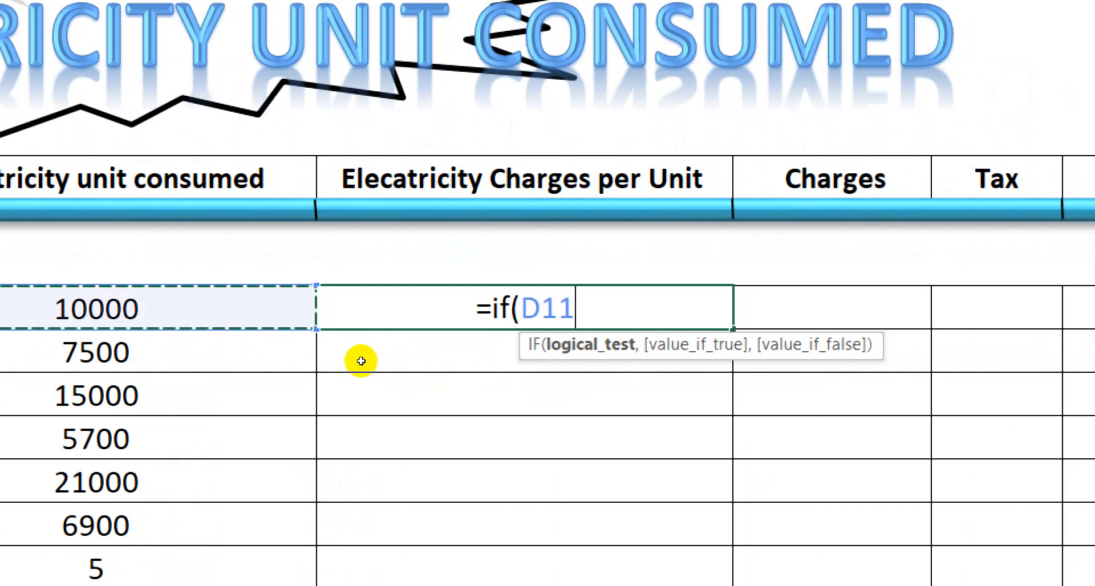
text(<)
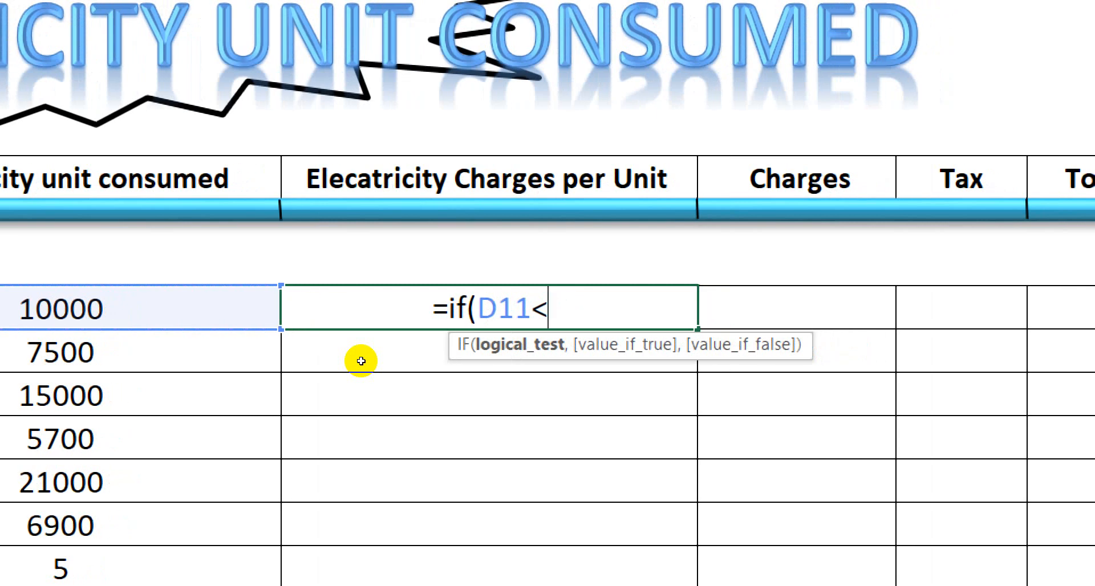
text(1000)
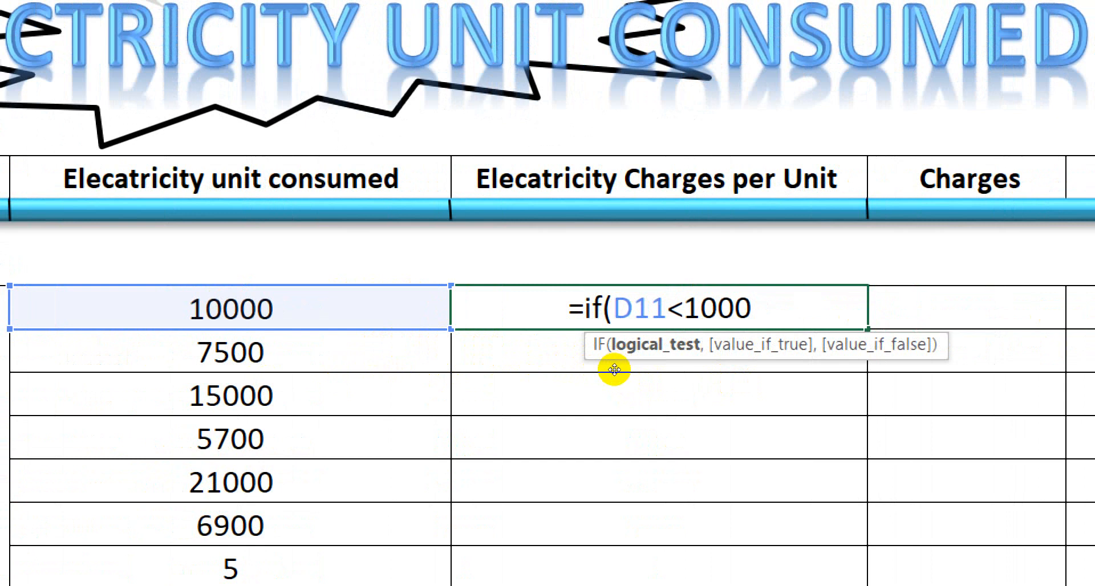
Enter "2.5" in quotation marks as the E11 formula's result when D11 is less than 1000.
text(,")
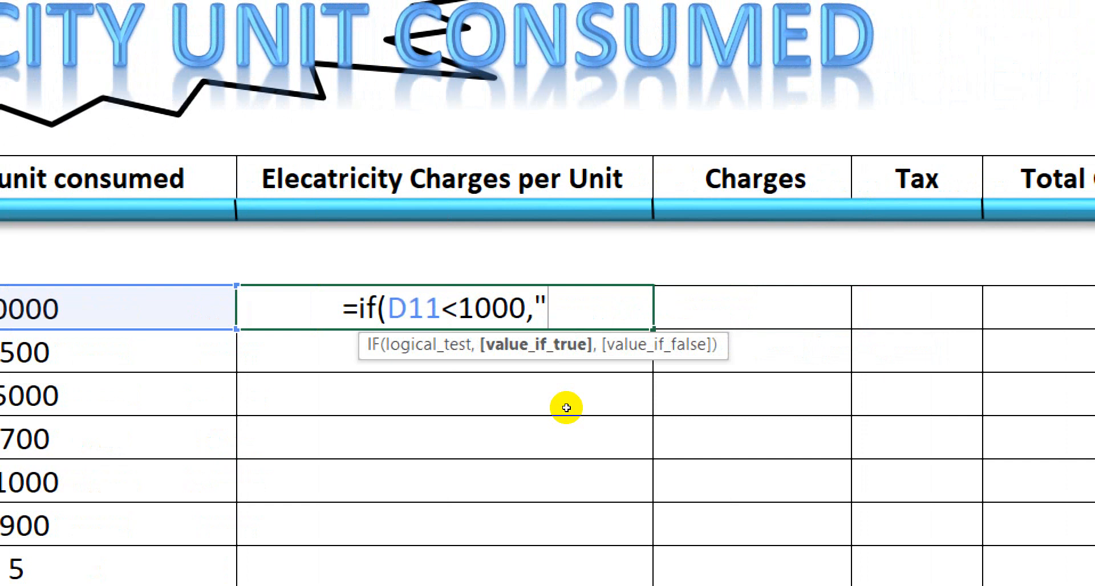
text(,)
key(BackSpace)
text(2.5)
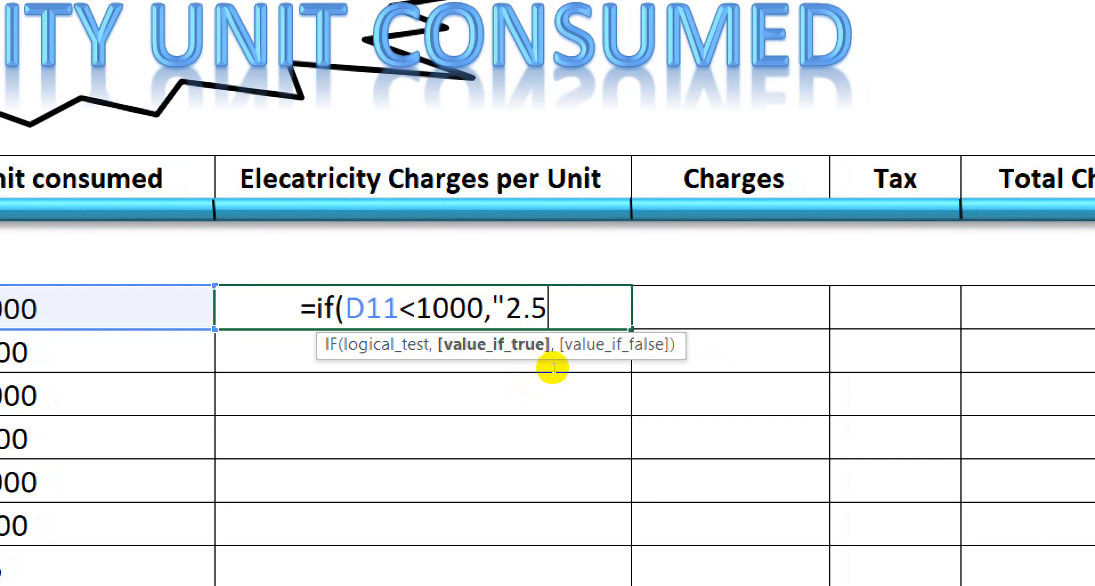
text(")
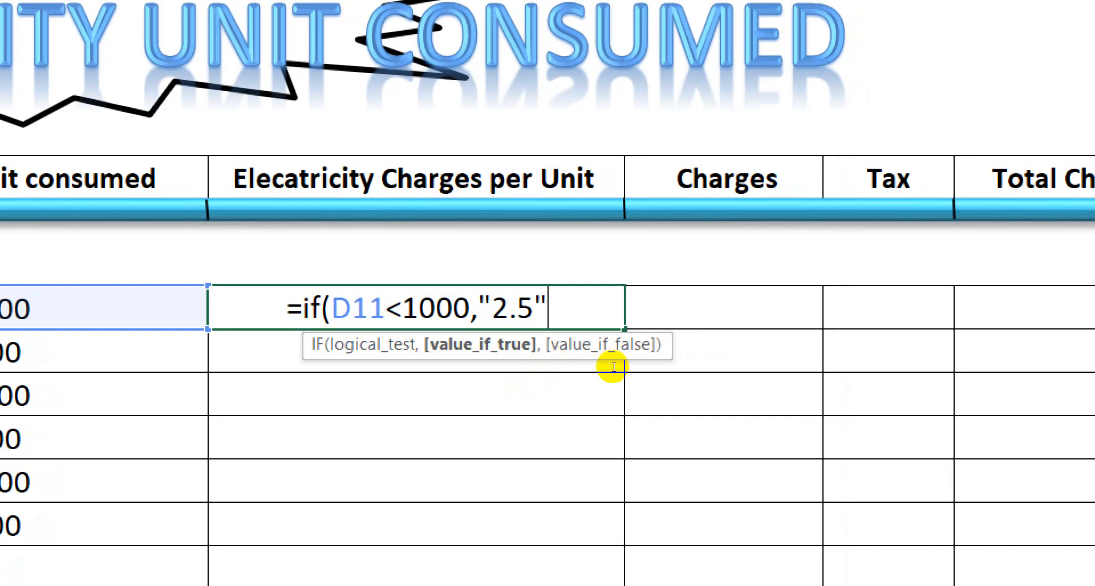
Nest a second IF in the E11 formula that returns "3.0" when D11 is less than 2000.
text(,if)
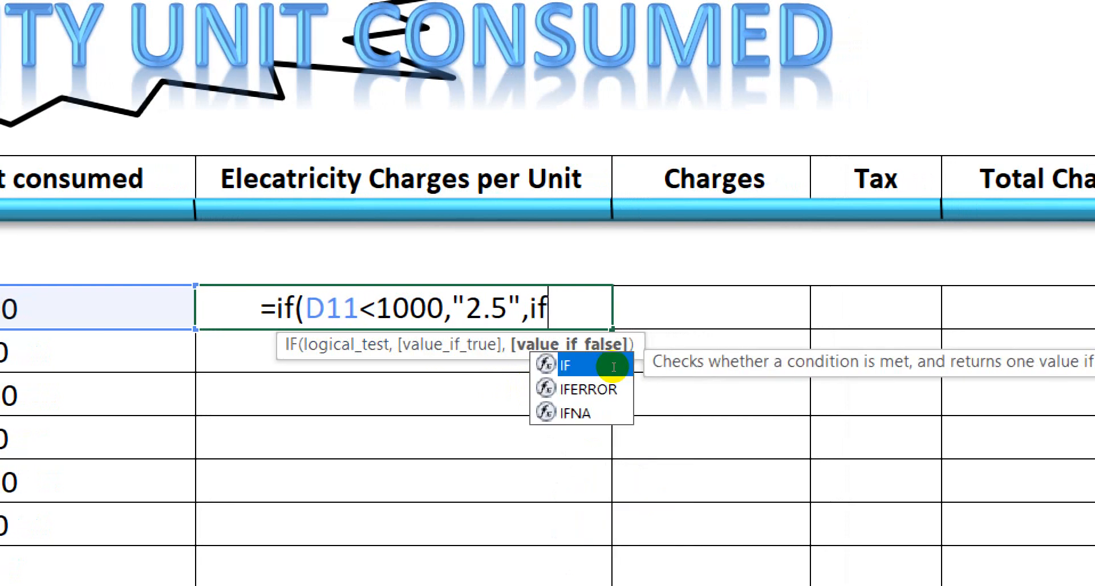
text(()
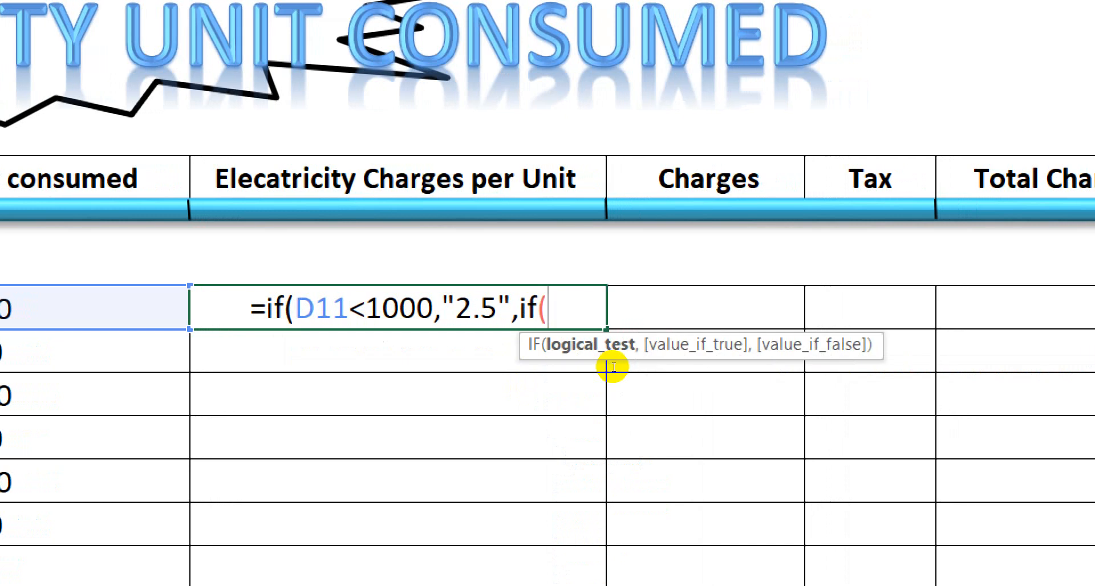
key(Left)
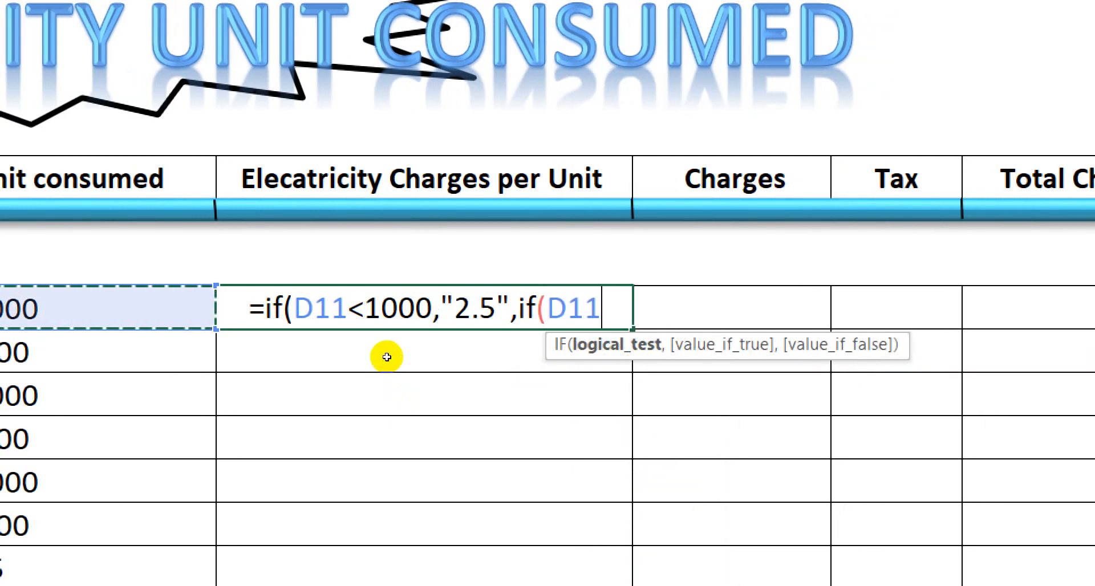
text(<)
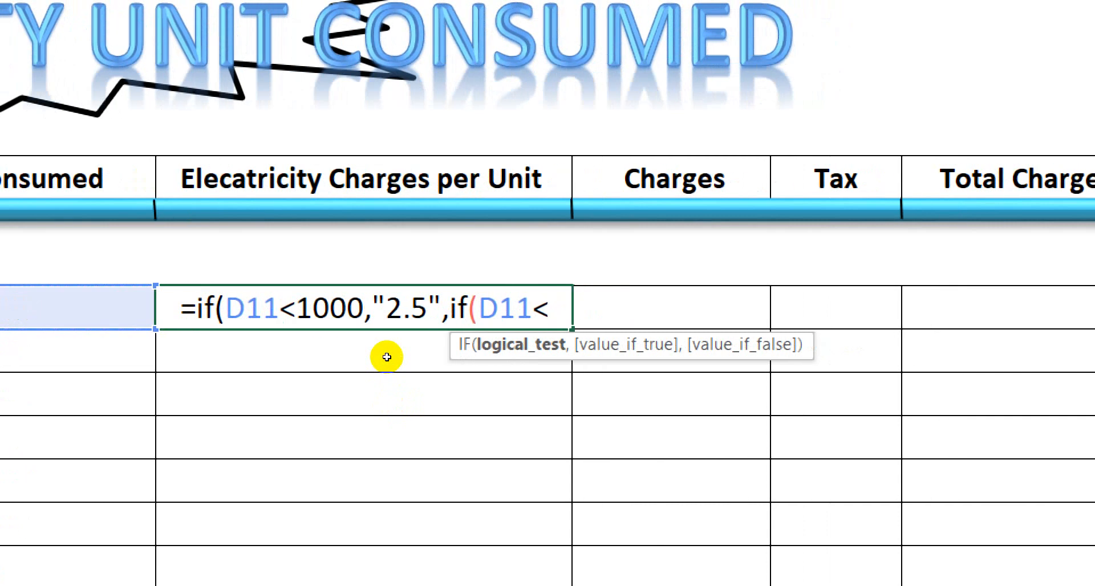
text(2000)
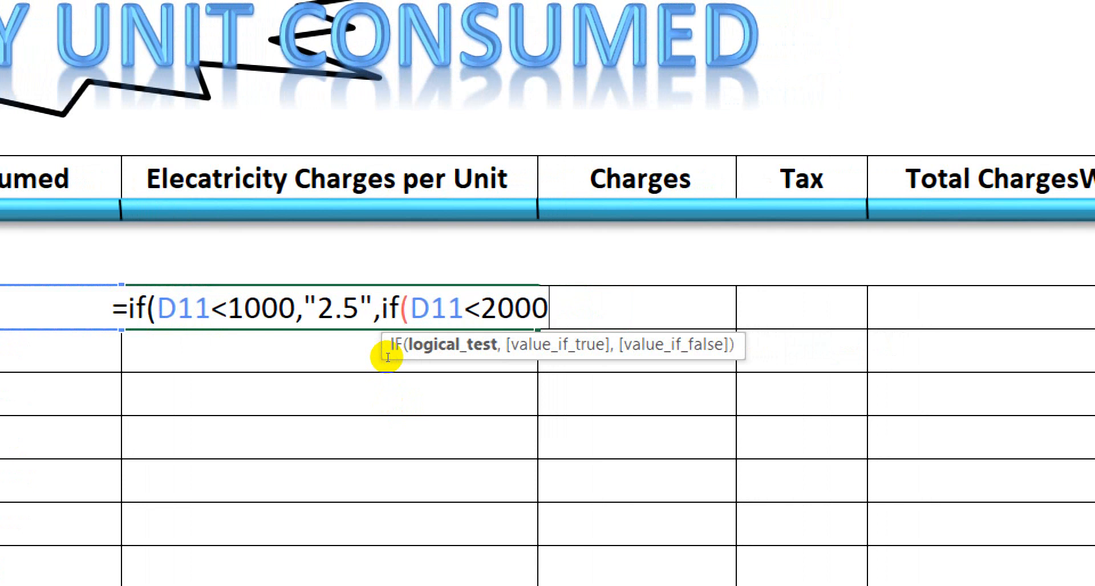
text(,)
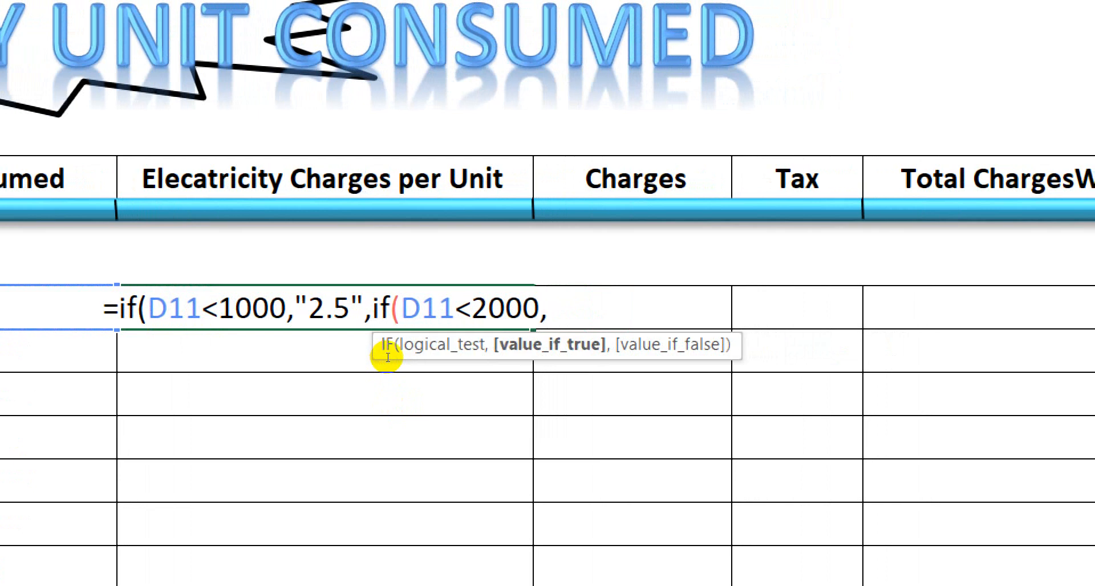
text("3.0)
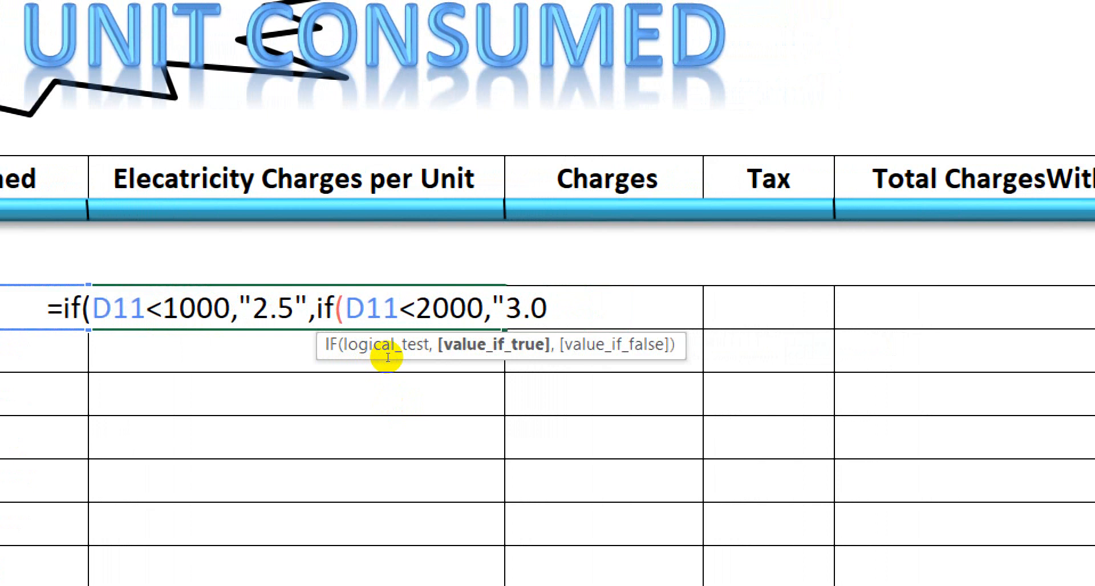
text(",)
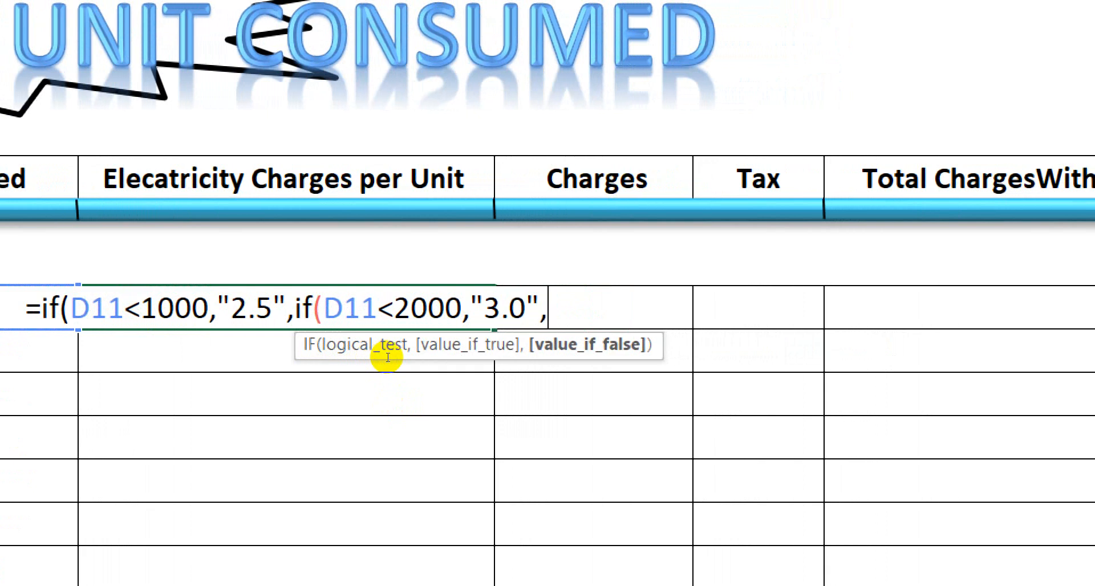
Nest a third IF in the E11 formula that returns "3.5" when D11 is less than 5000.
text(if()
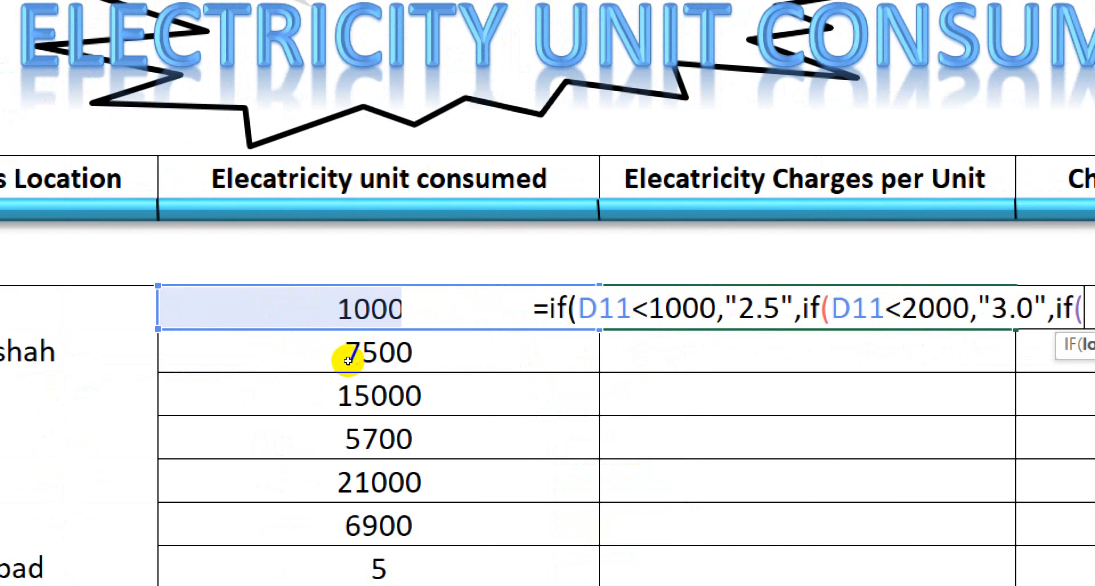
key(Left)
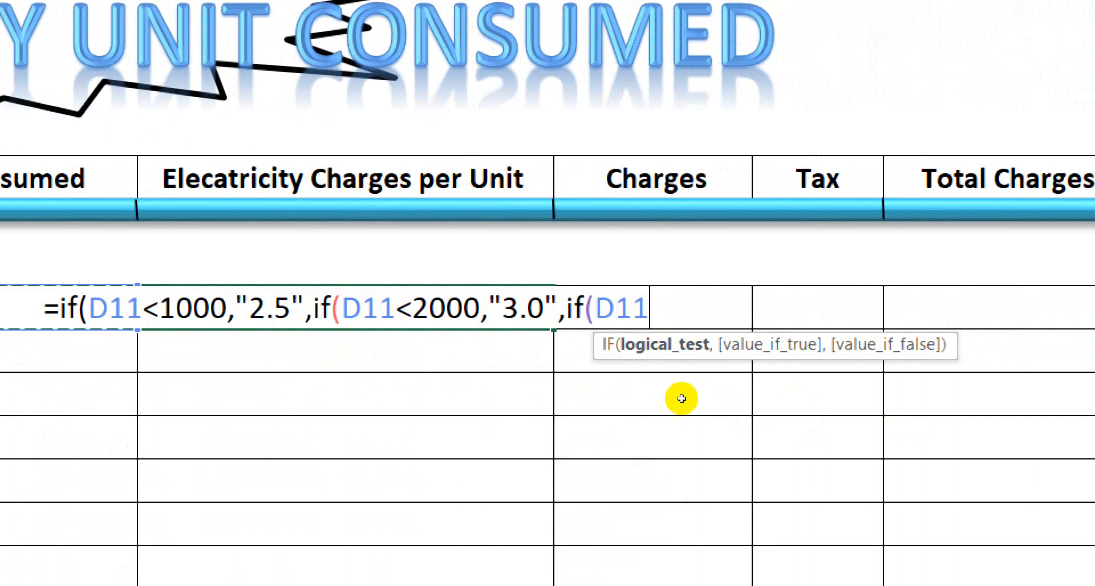
text(<)
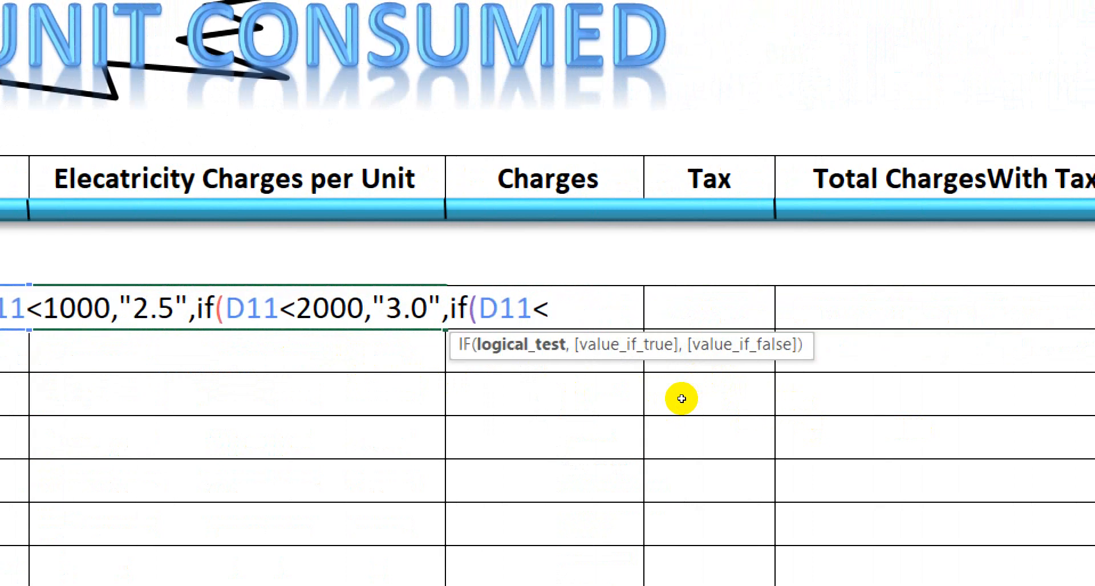
text(5000)
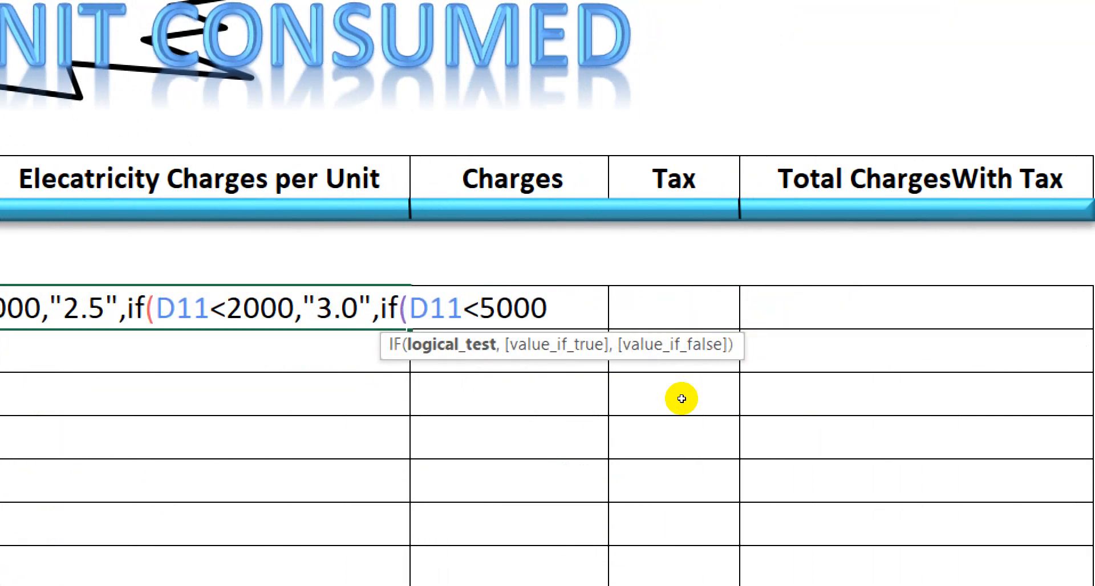
text(,)
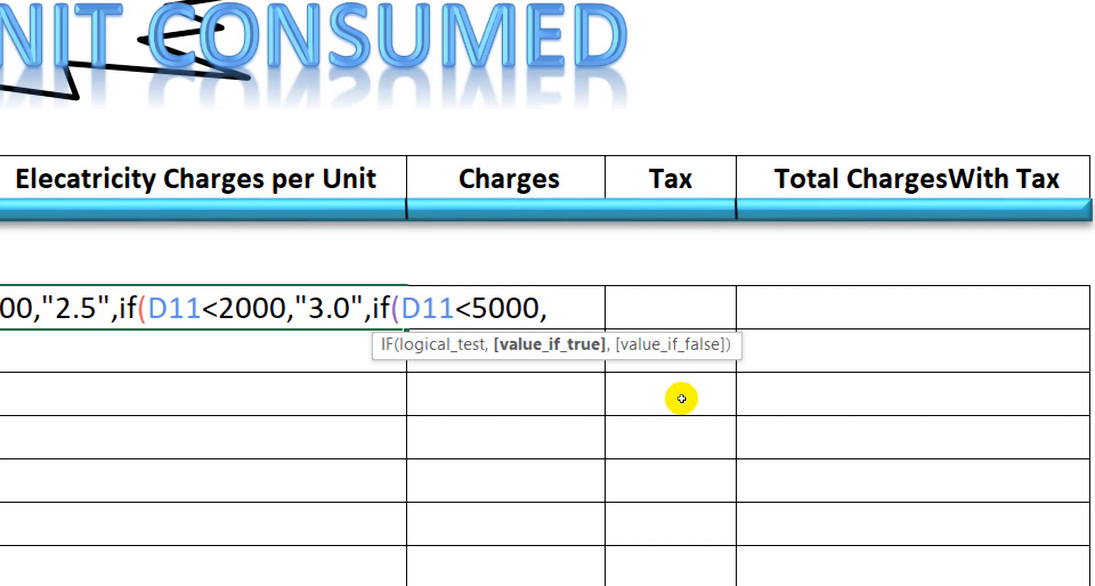
text(")
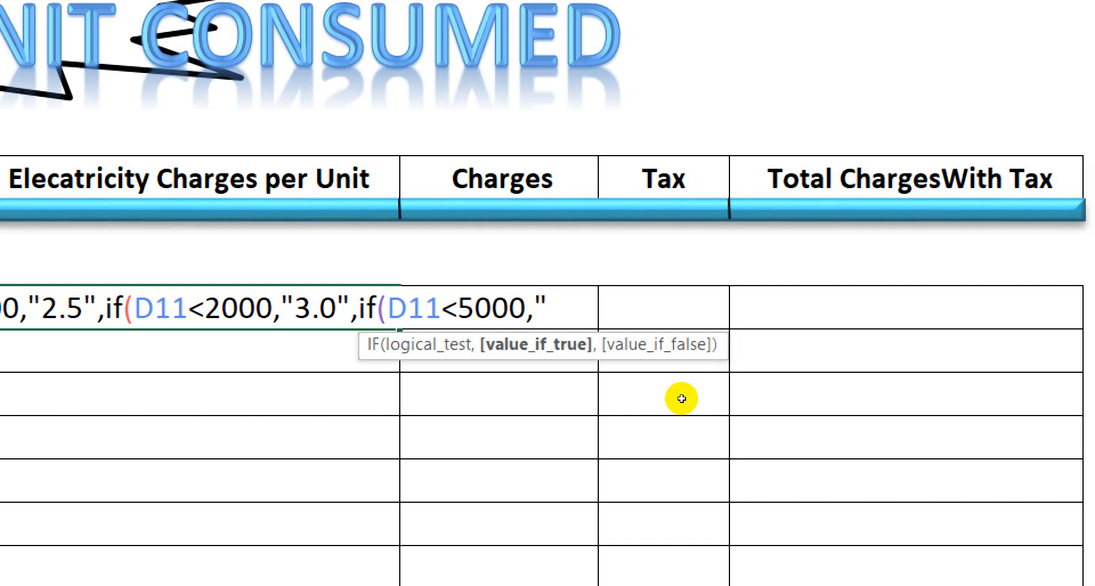
text(3.5)
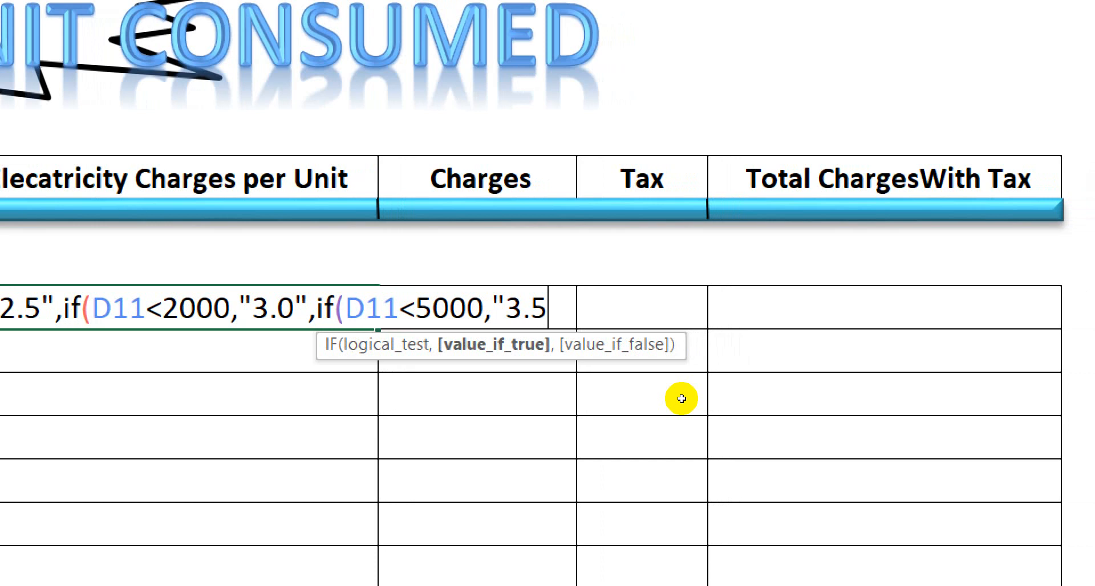
text(",)
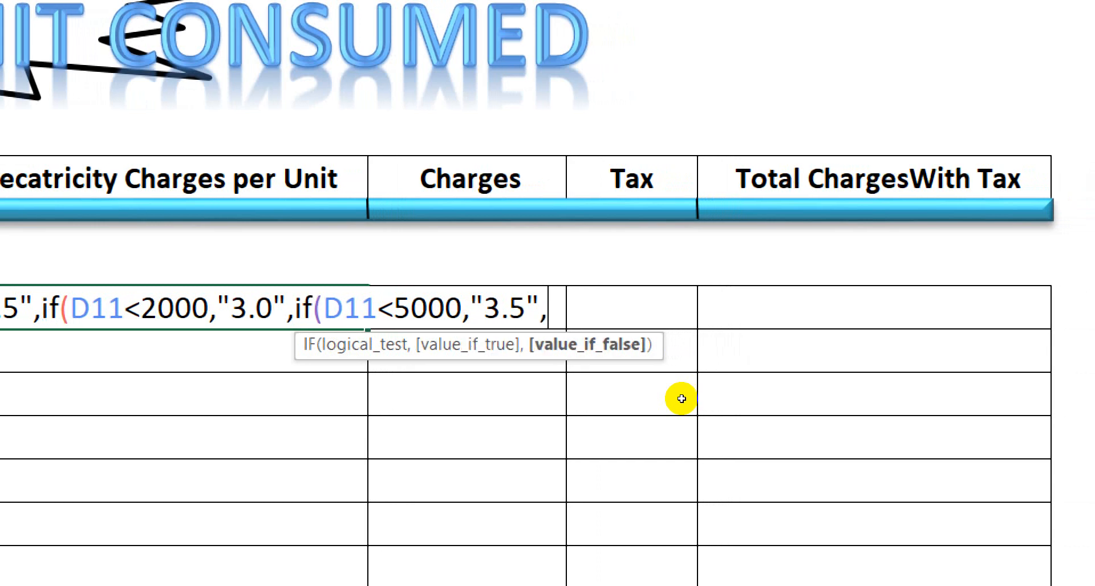
Nest a fourth IF in the E11 formula that returns "5.0" when D11 is less than 7500.
text(if)
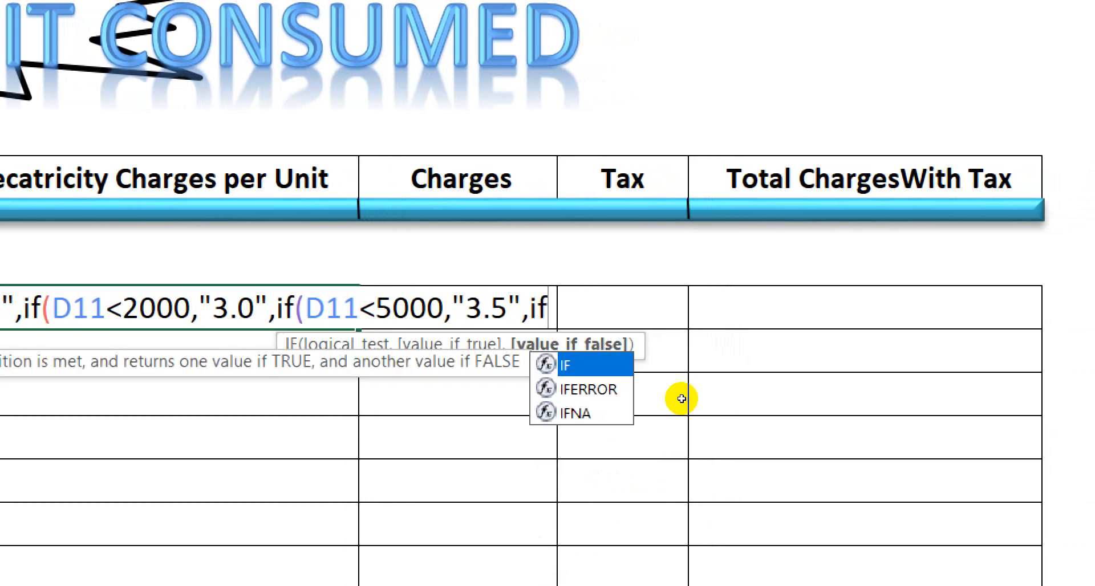
text(()
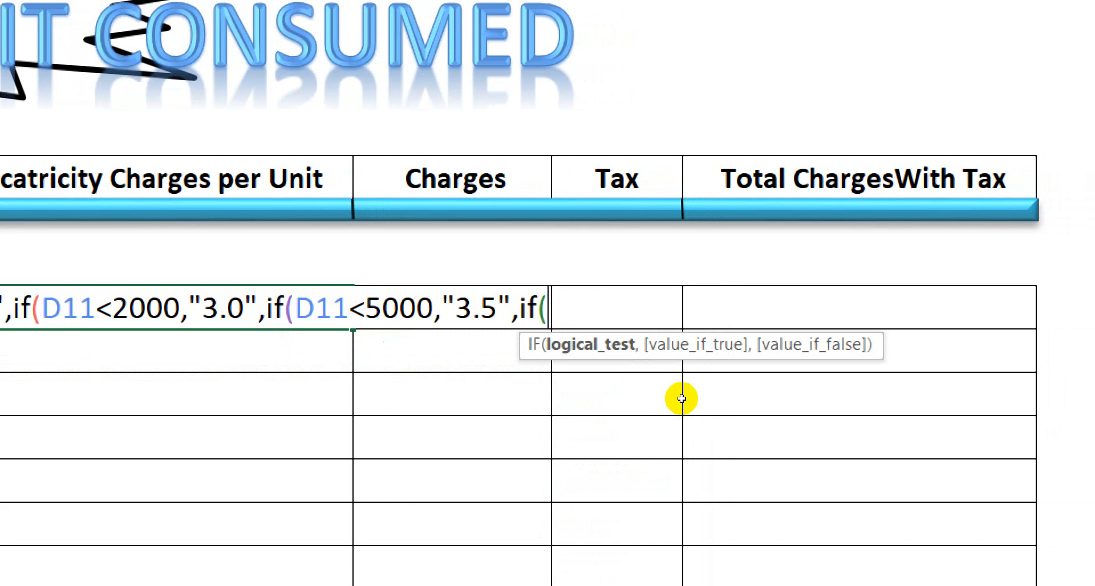
text(d)
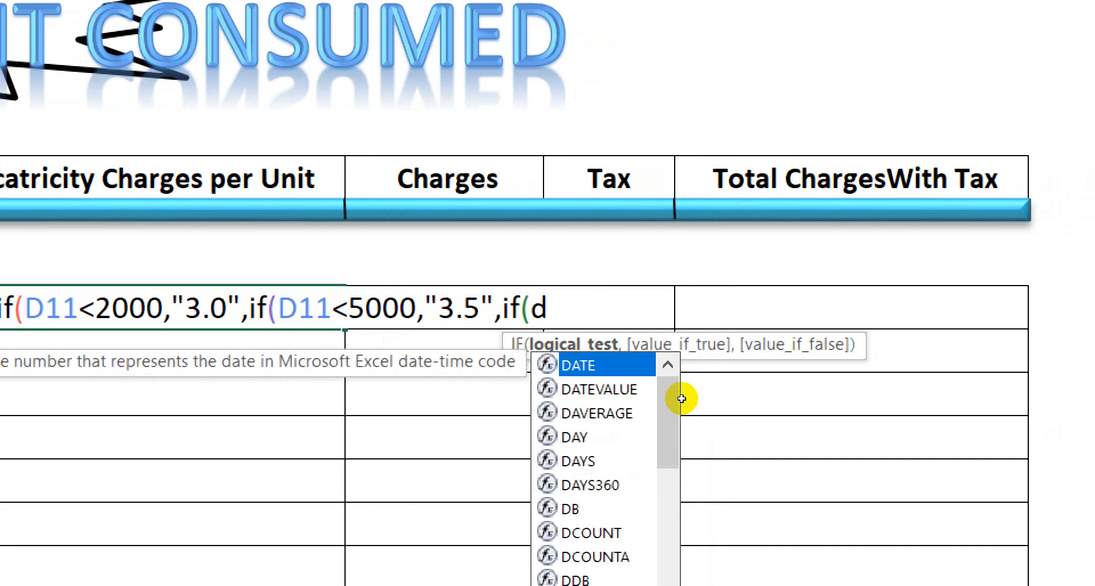
key(BackSpace)
text(D11)
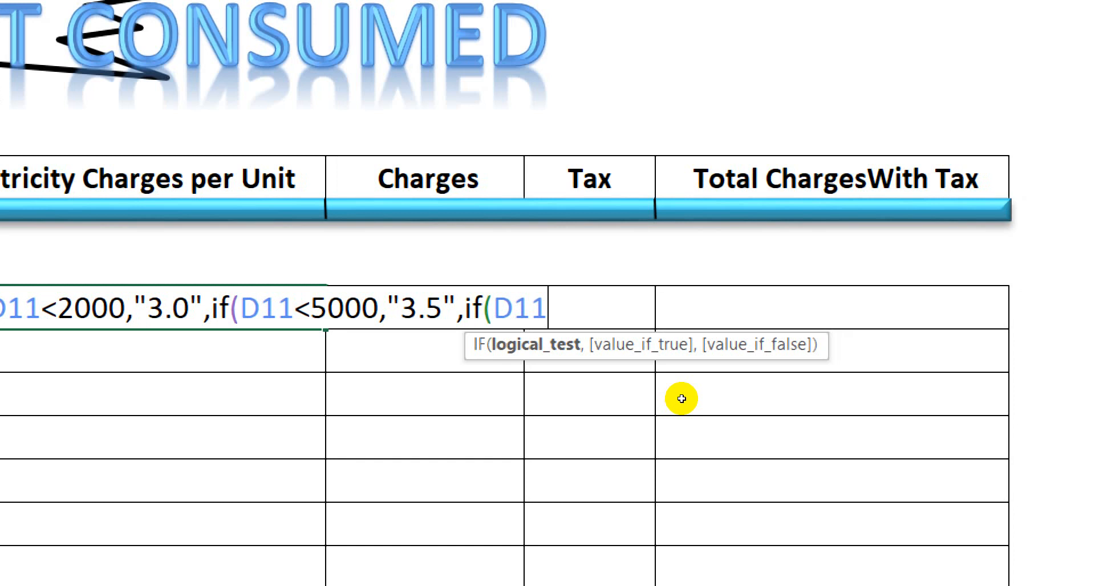
text(<)
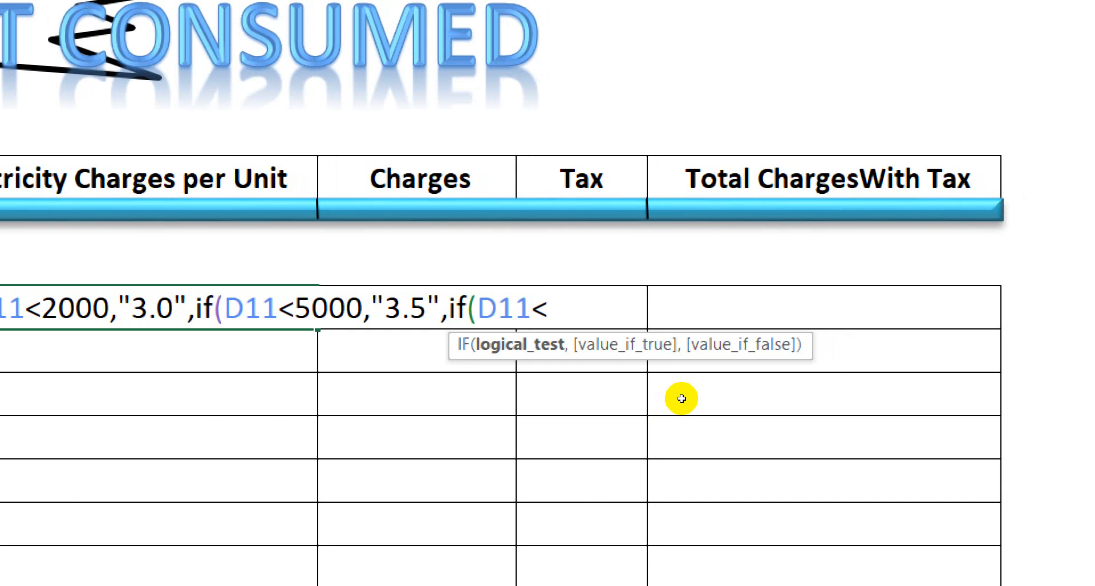
text(7500)
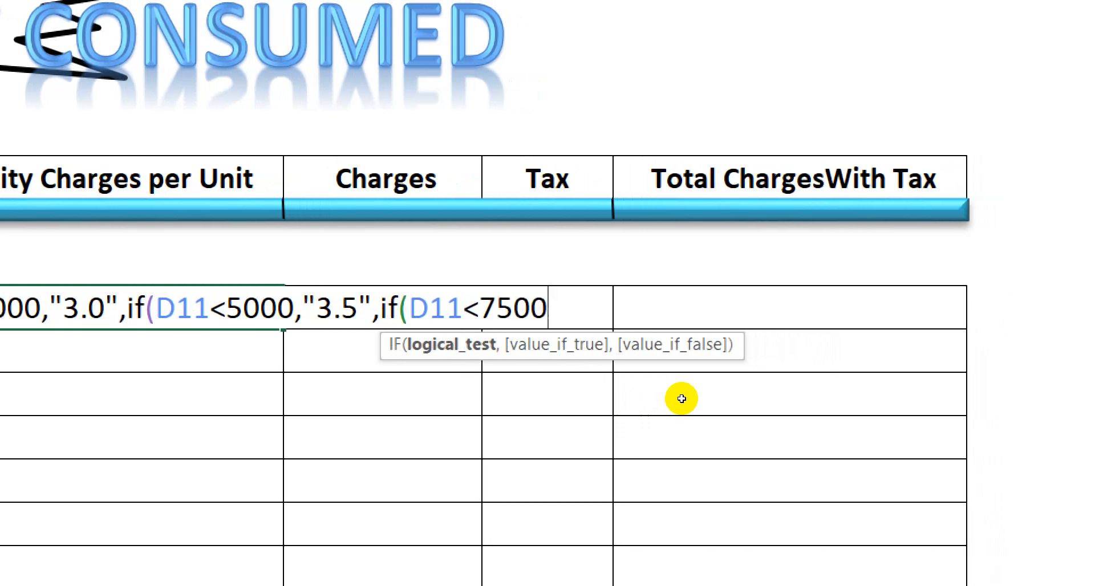
text(,)
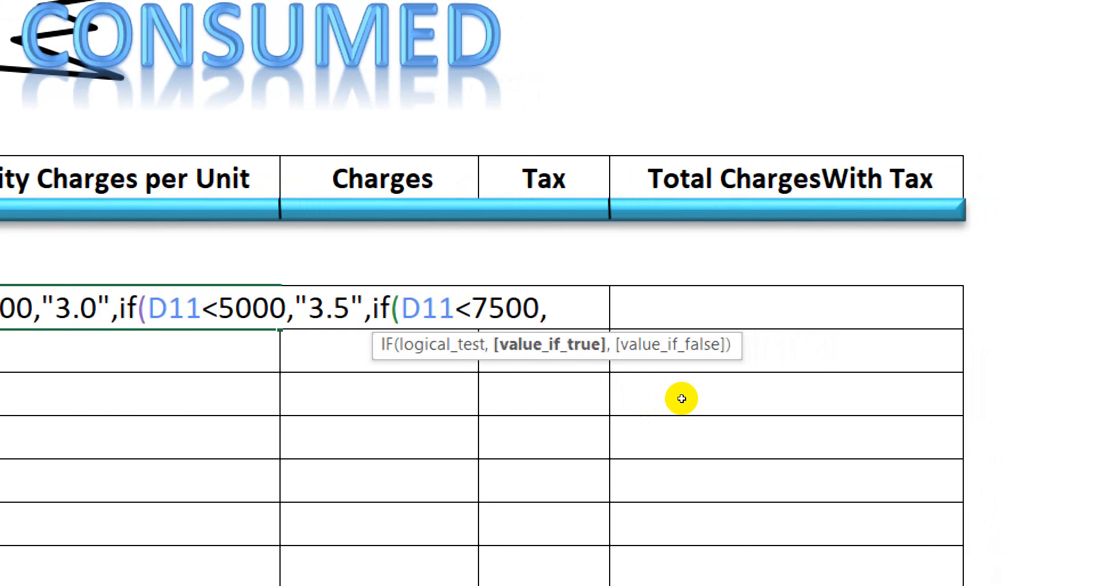
text(")
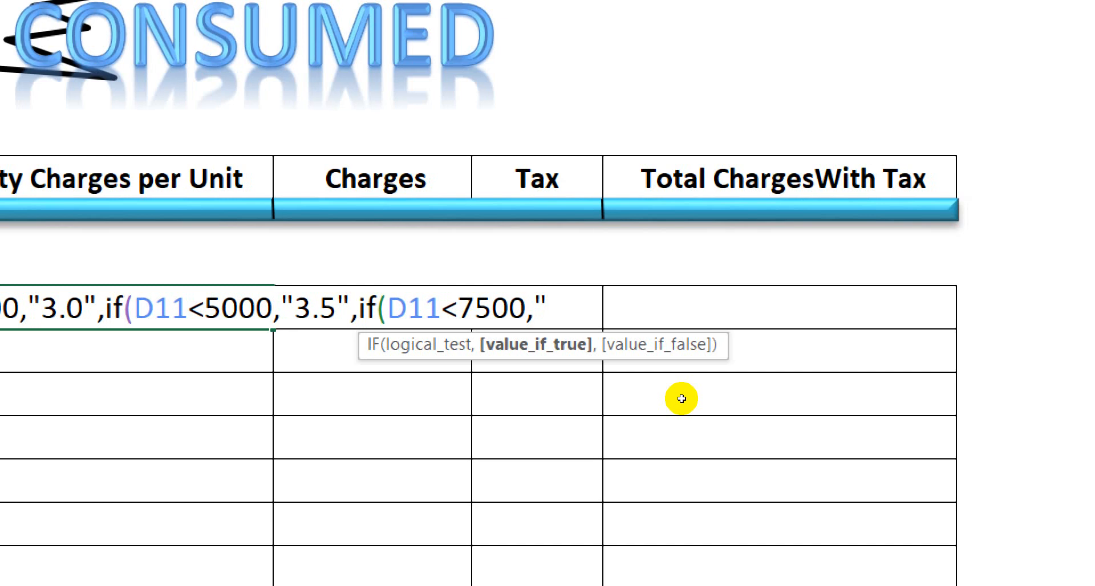
text(5.0)
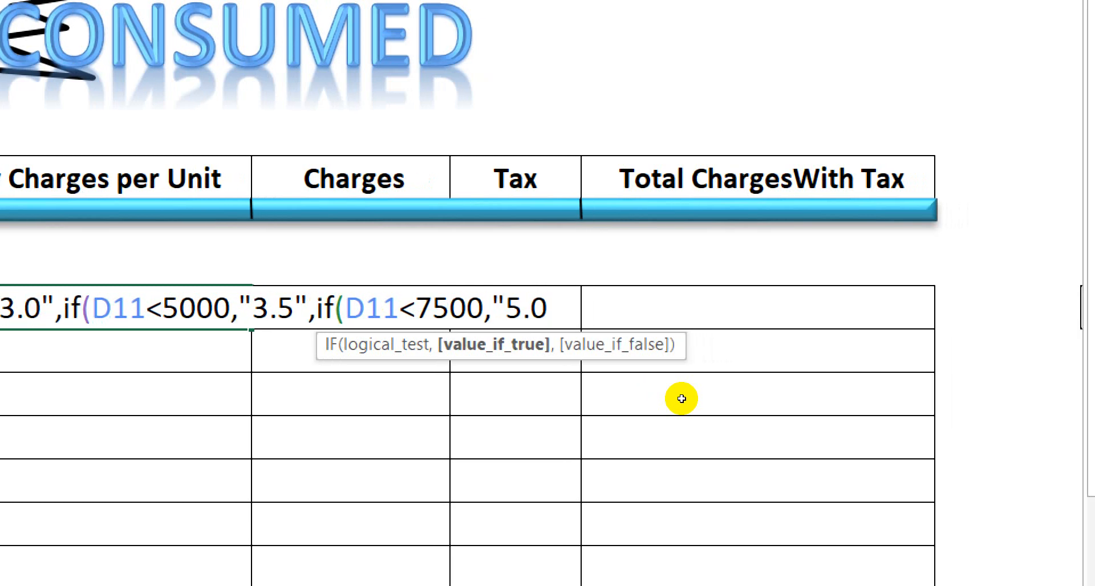
text(")
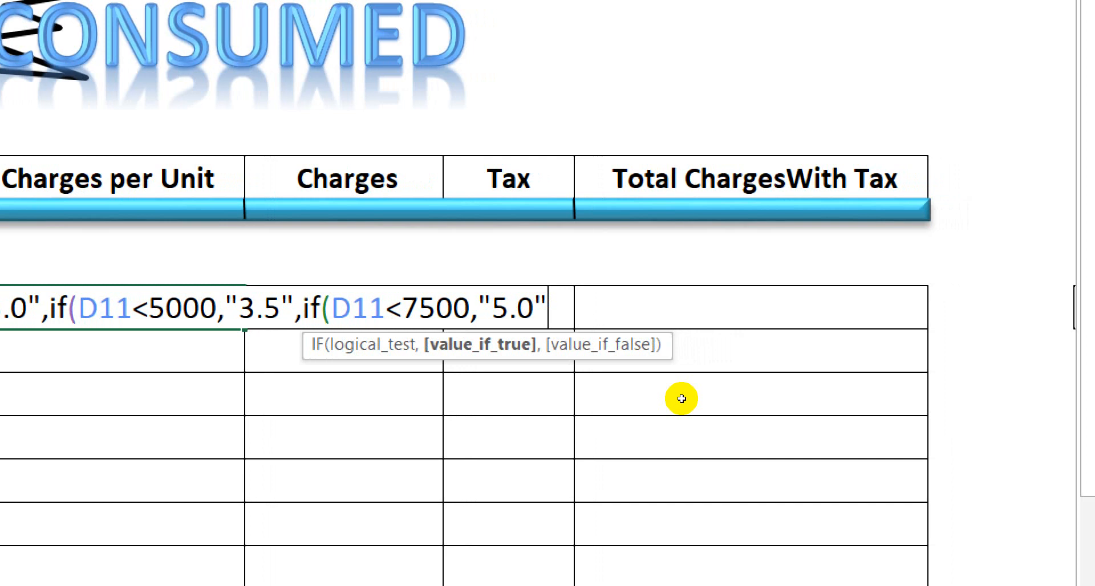
Nest a fifth IF in the E11 formula that returns "6.0" when D11 is less than 10000.
text(,IF)
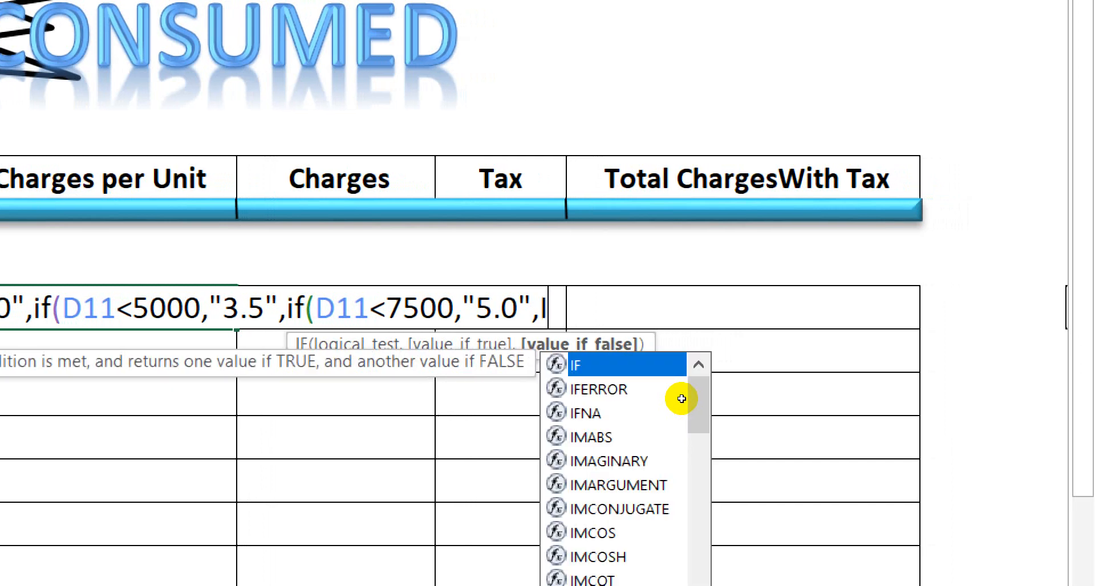
text(()
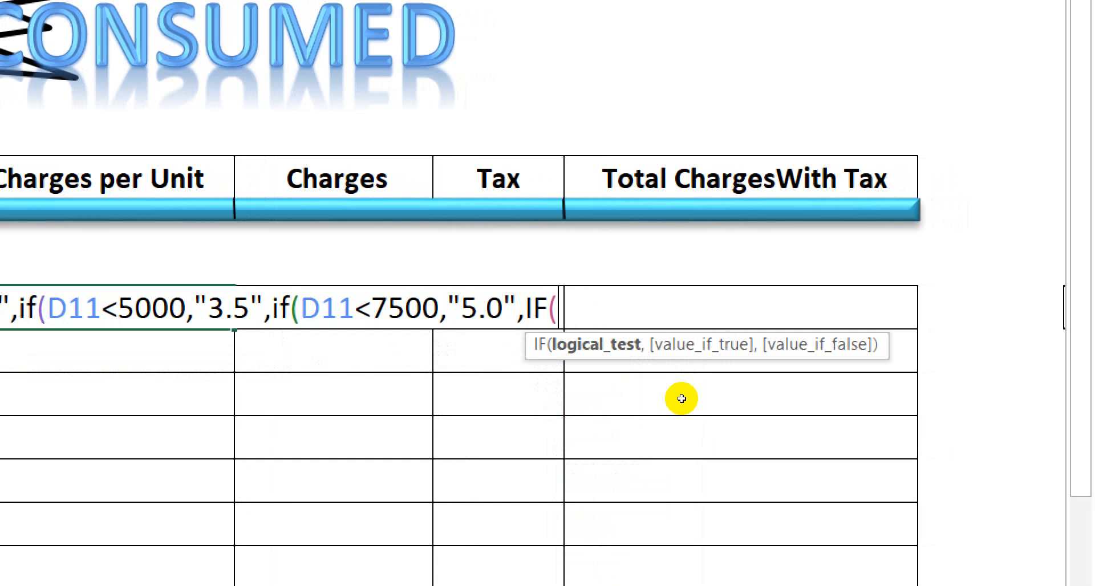
text(D)
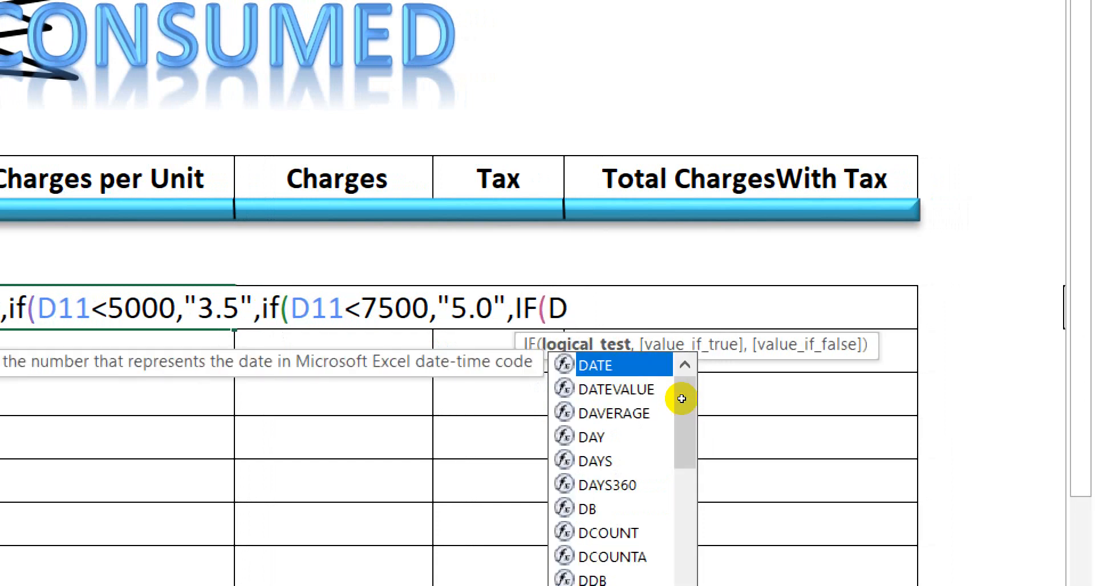
text(11)
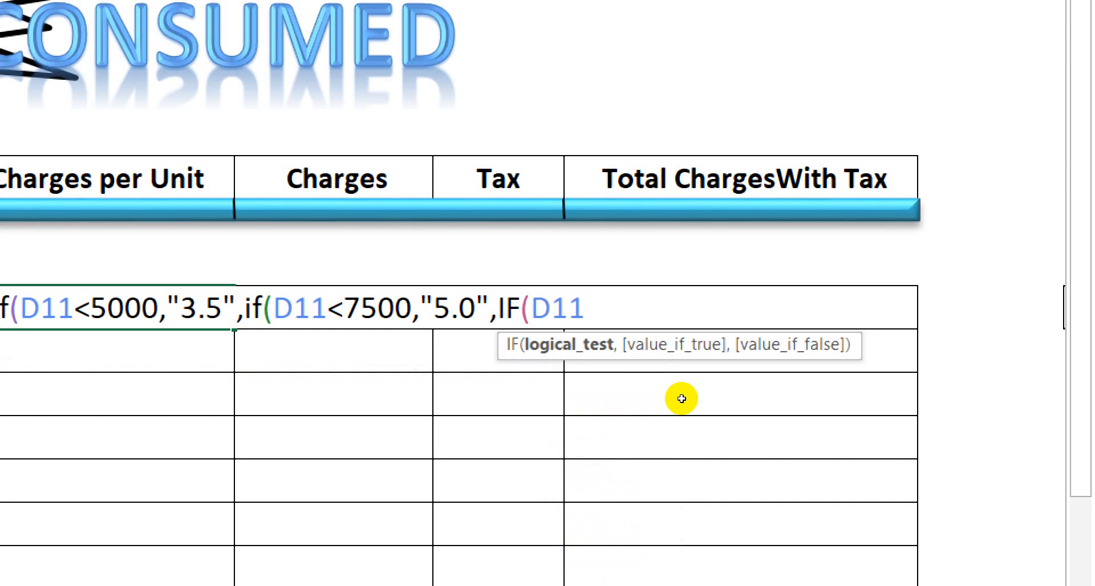
text(<)
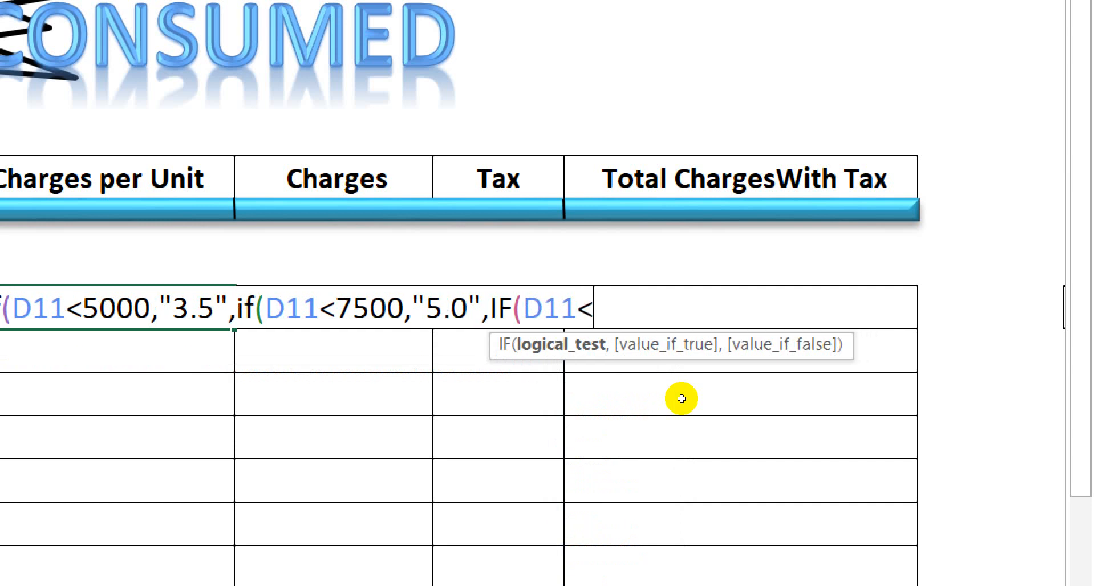
text(10000)
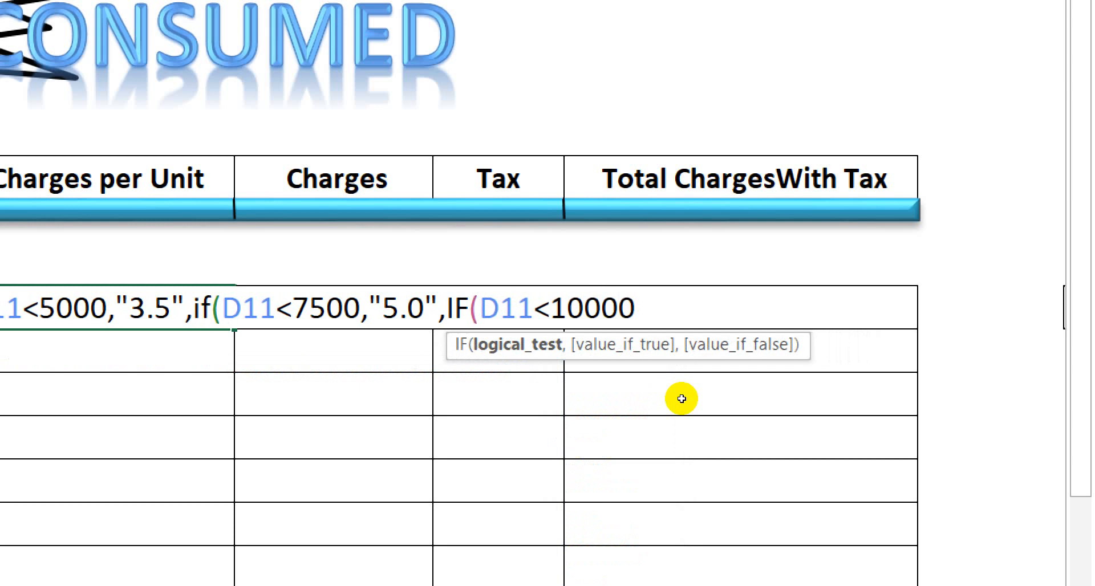
text(,)
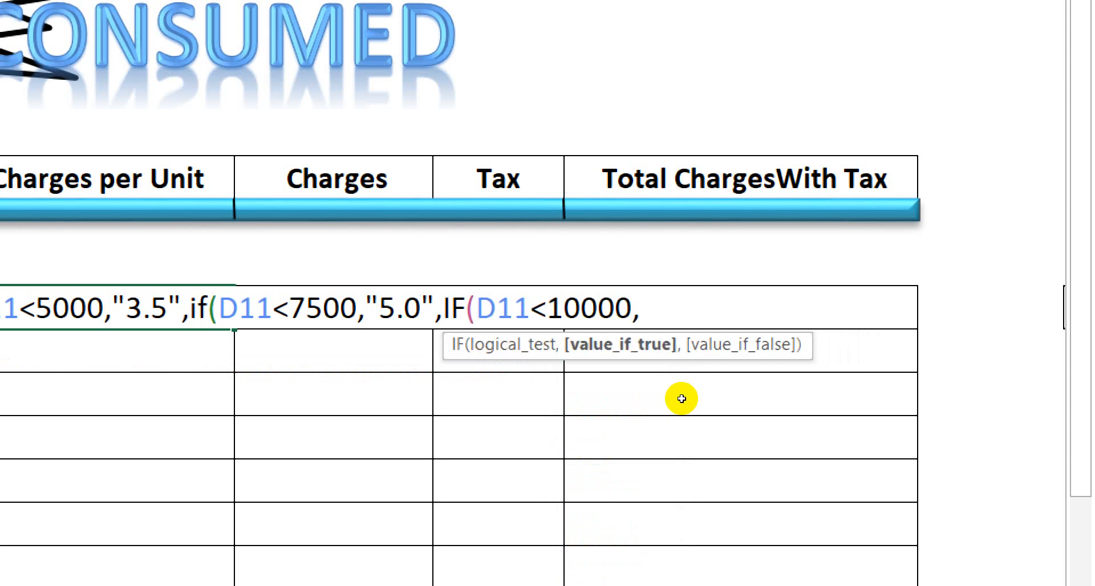
text("6.0)
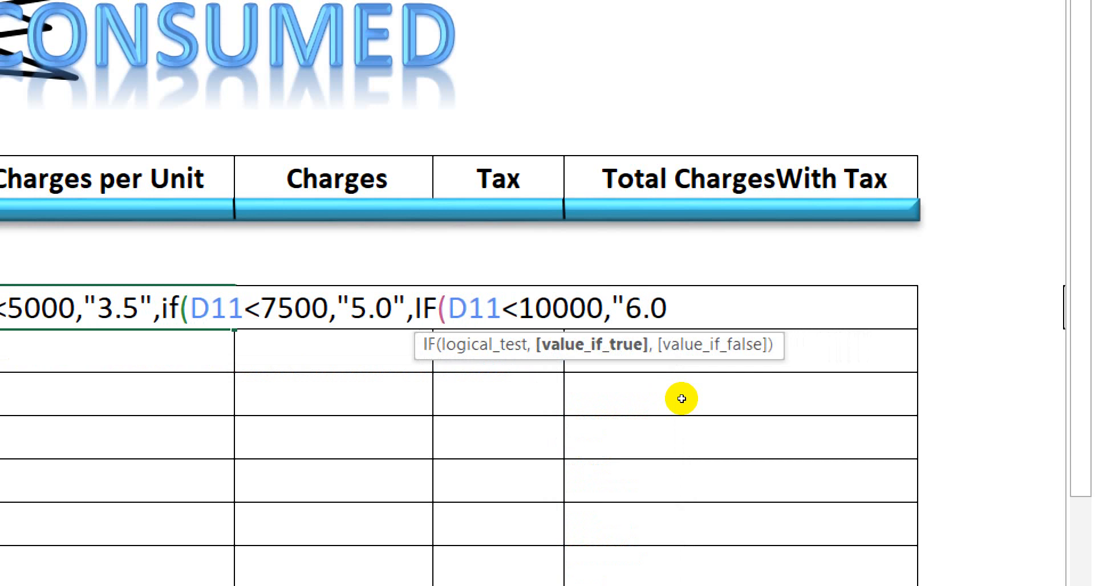
text(")
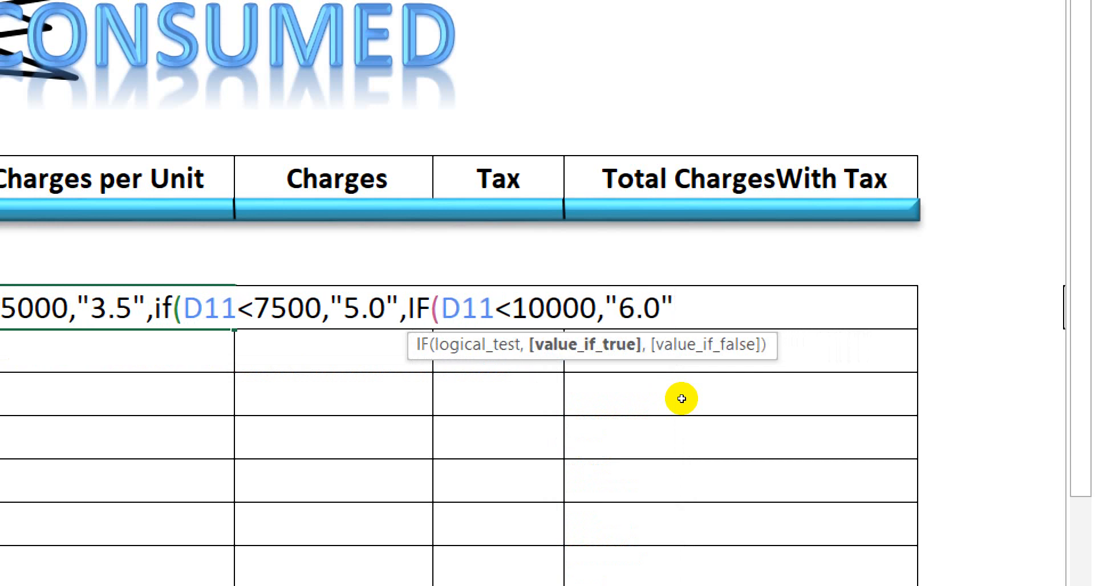
text(IF)
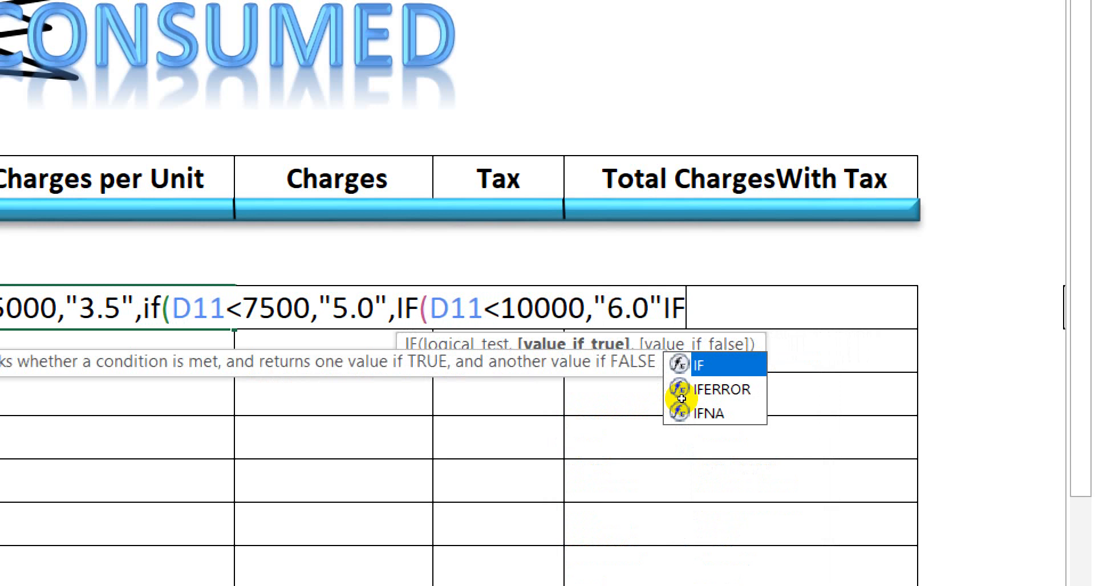
text(()
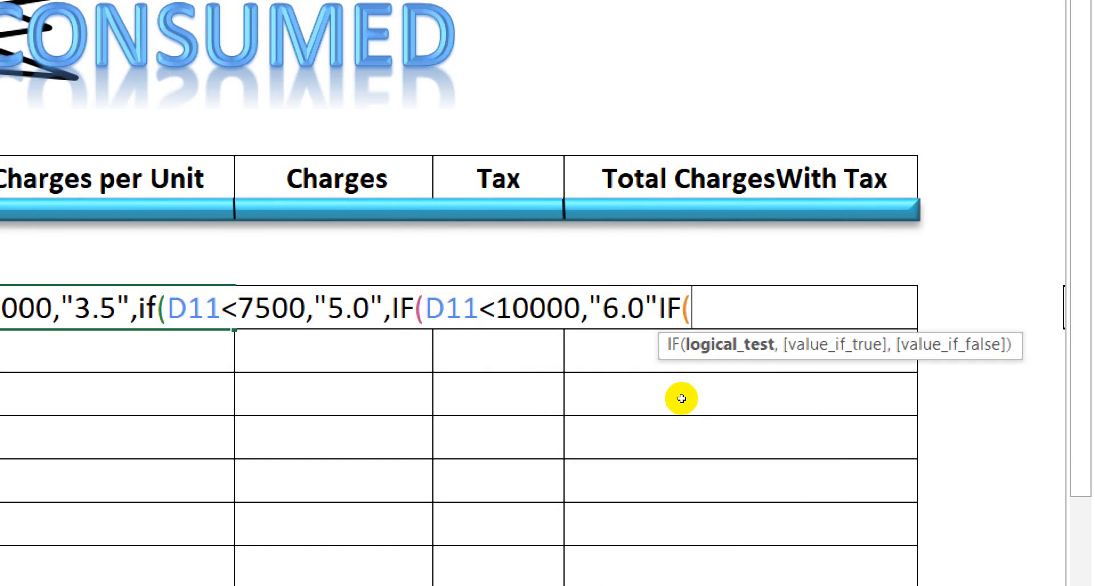
text(D11)
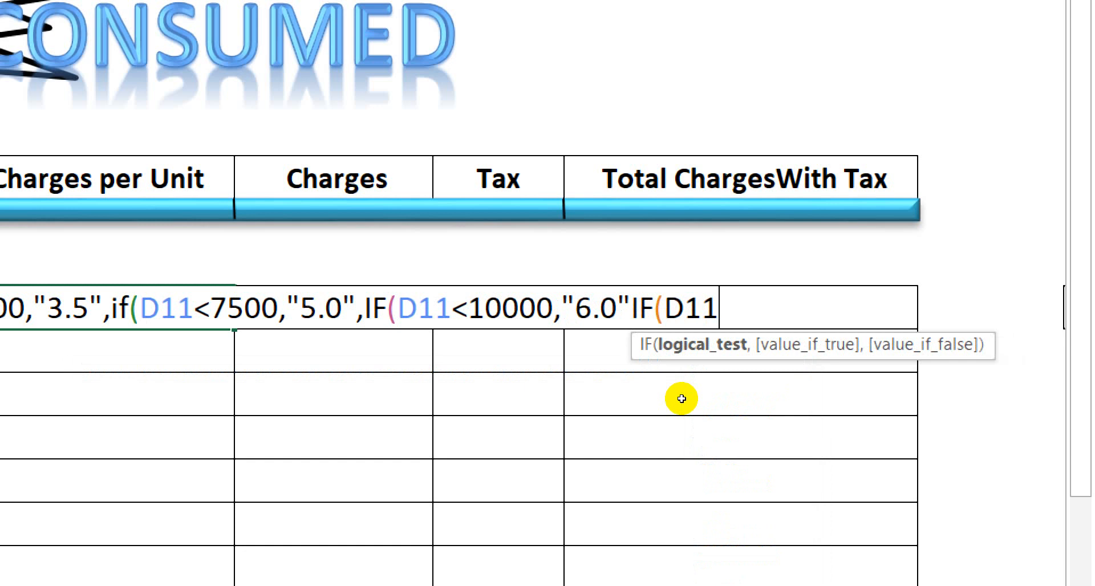
key(BackSpace)
key(BackSpace)
key(BackSpace)
key(BackSpace)
key(BackSpace)
key(BackSpace)
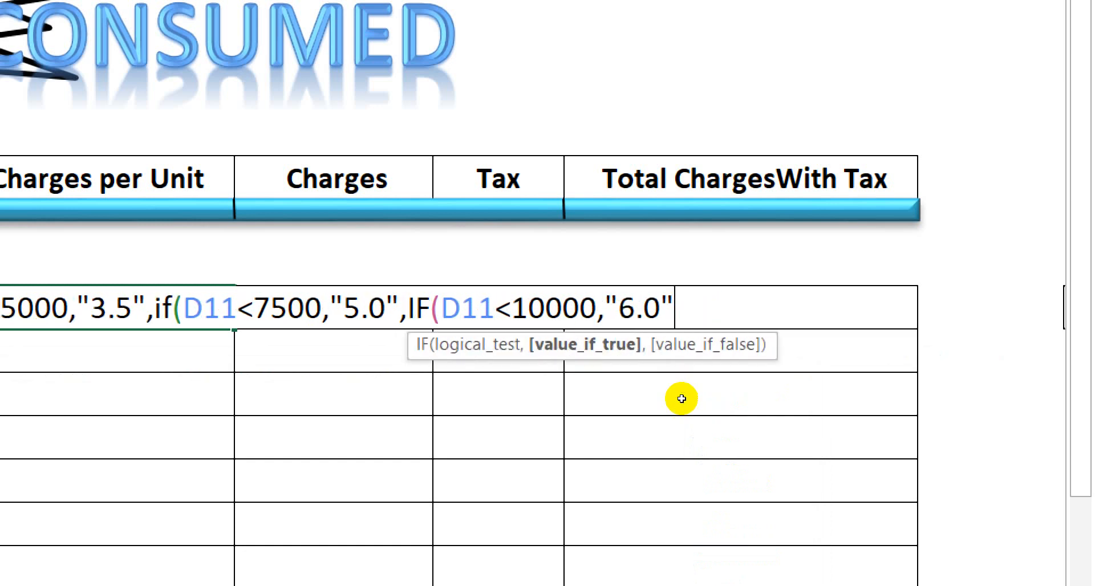
Nest a sixth IF returning "7.5" when D11 is at least 10000, then close all six IFs and commit the E11 formula.
text(,IF)
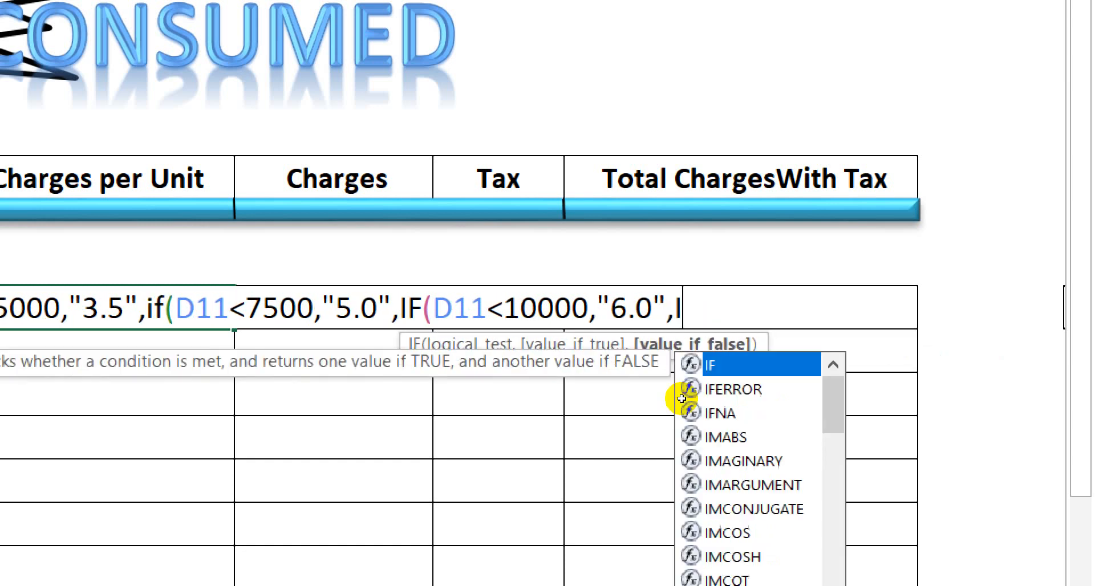
text((D1)
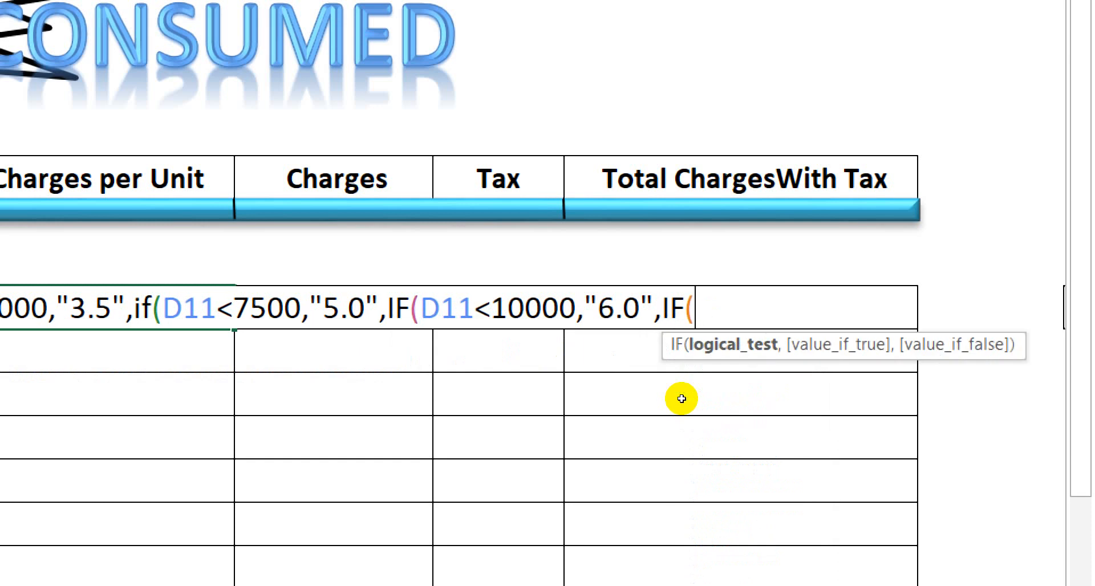
text(1)
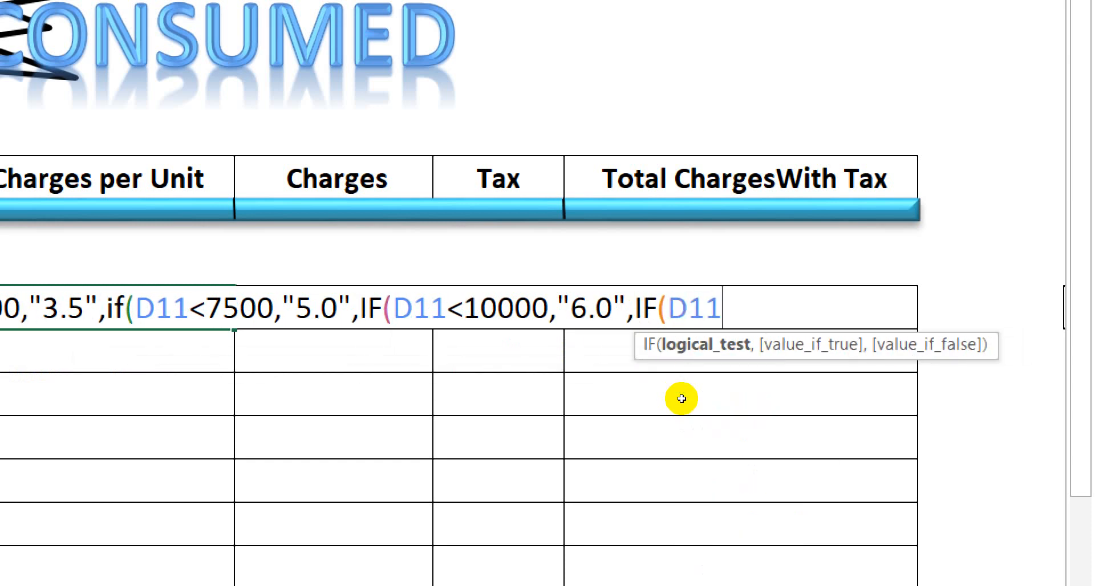
text(>=)
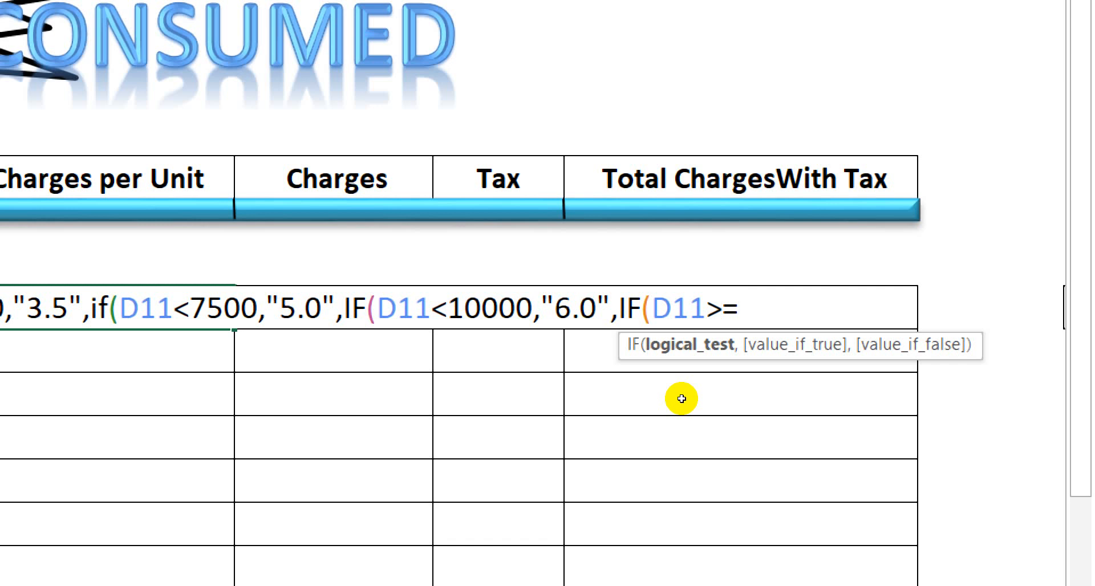
text(10000)
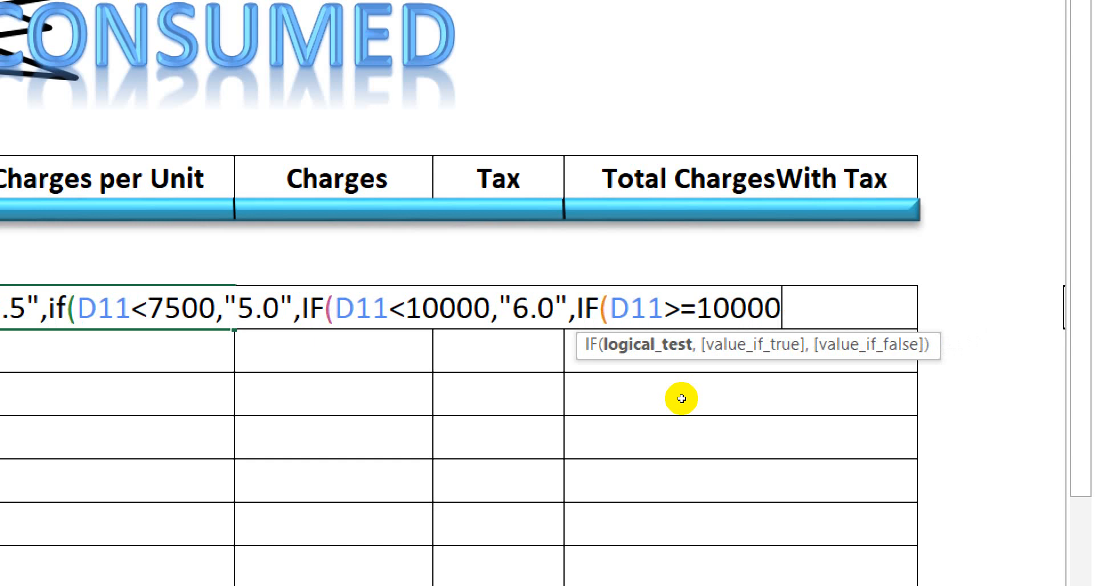
text(,")
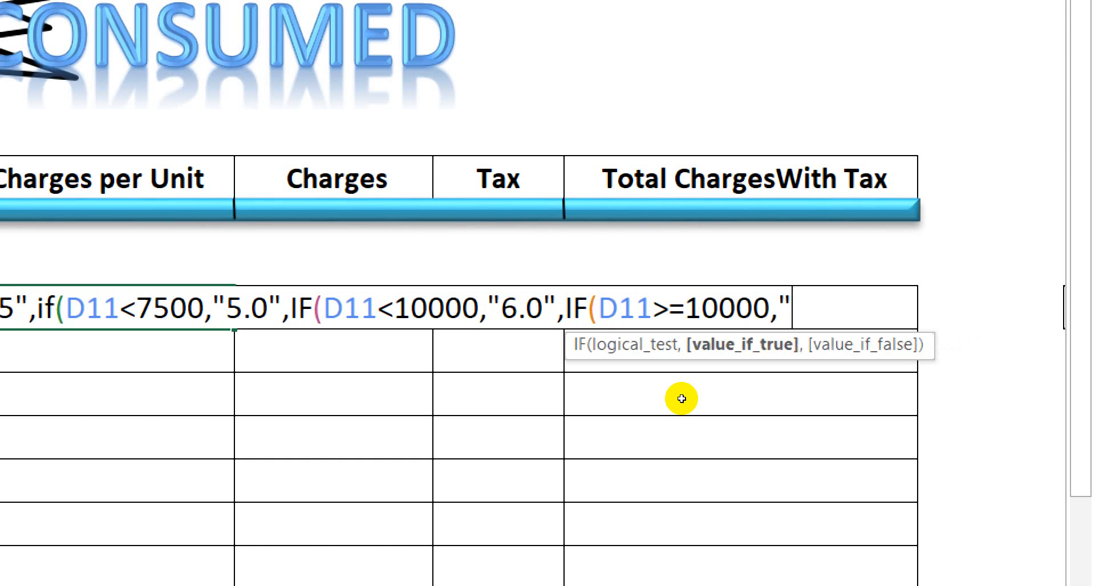
text(7.5)
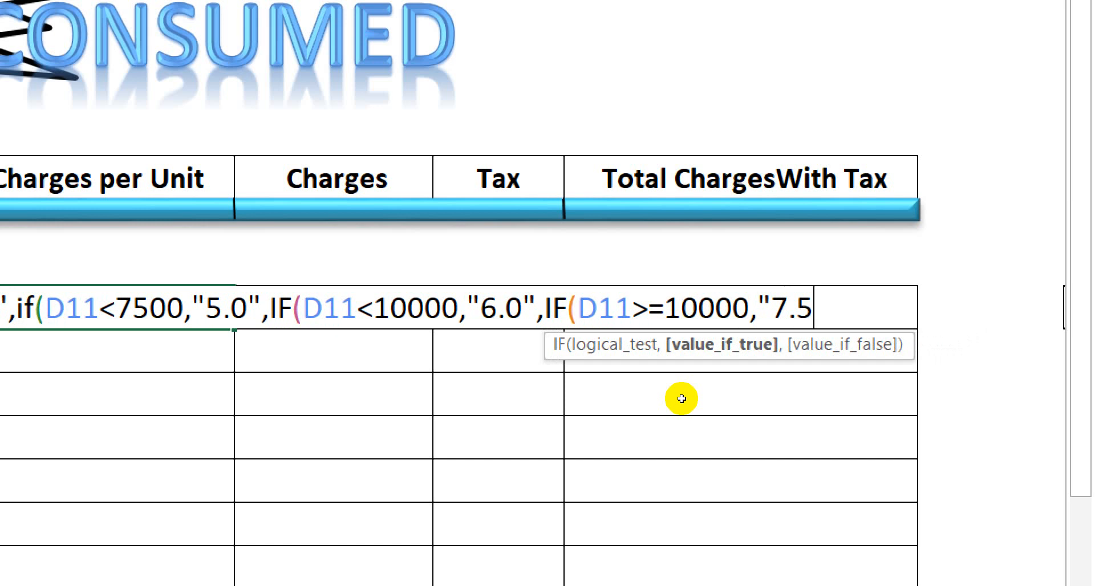
text(")
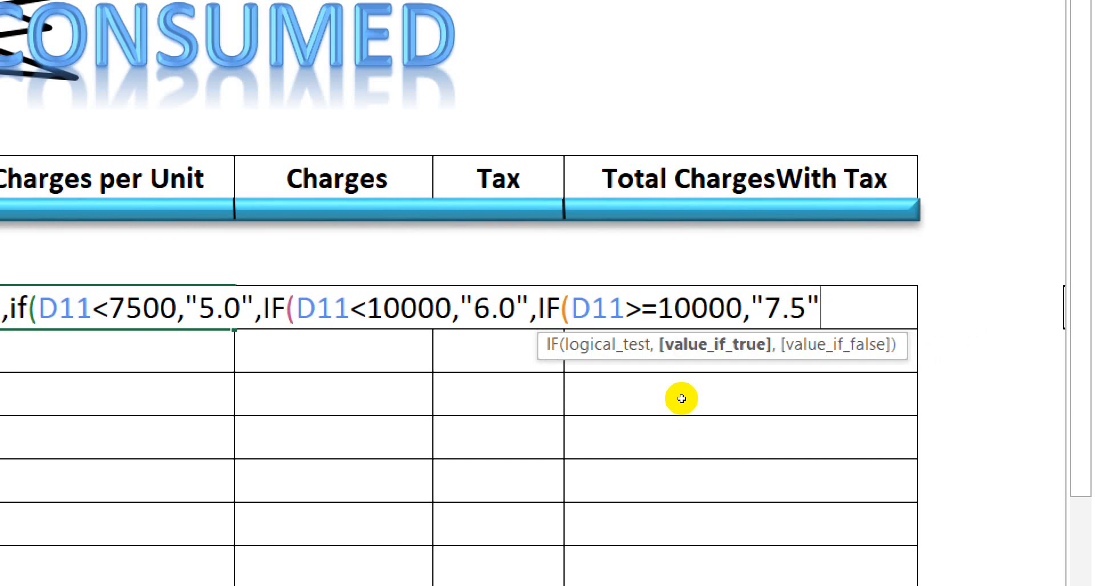
text())))
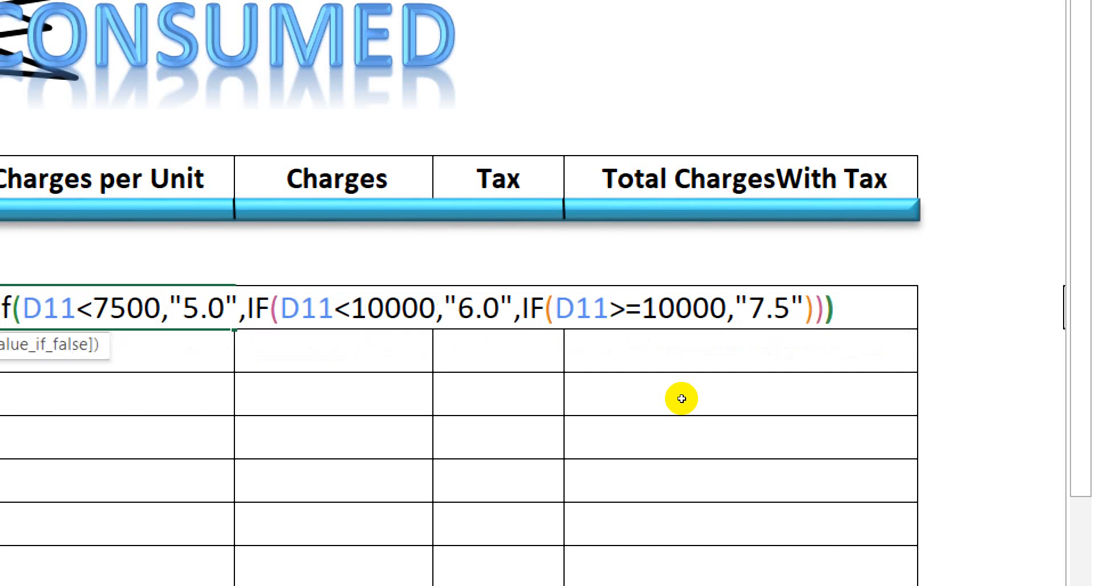
text())))
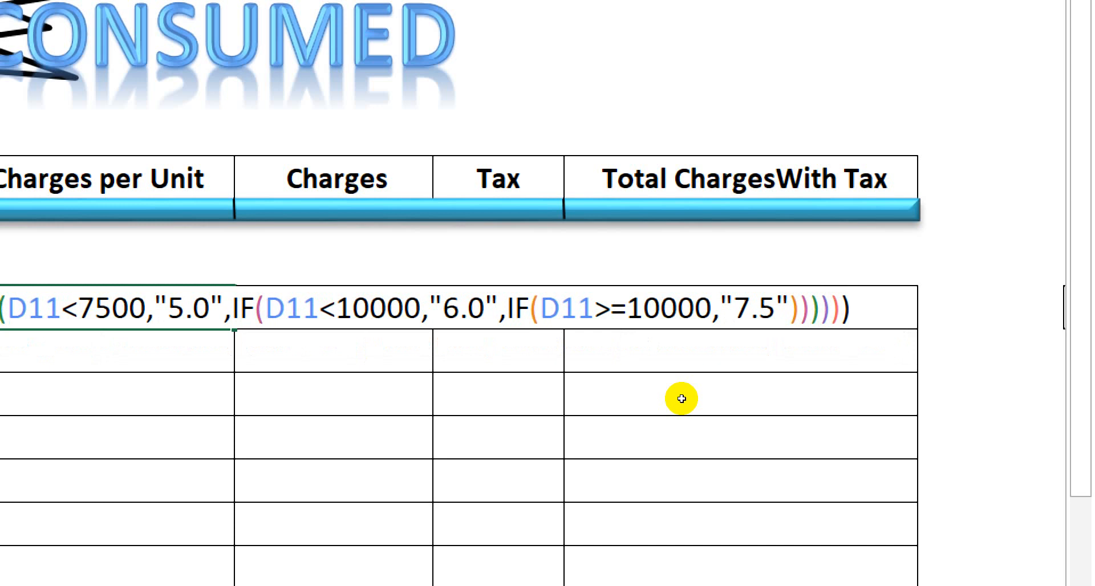
key(Return)
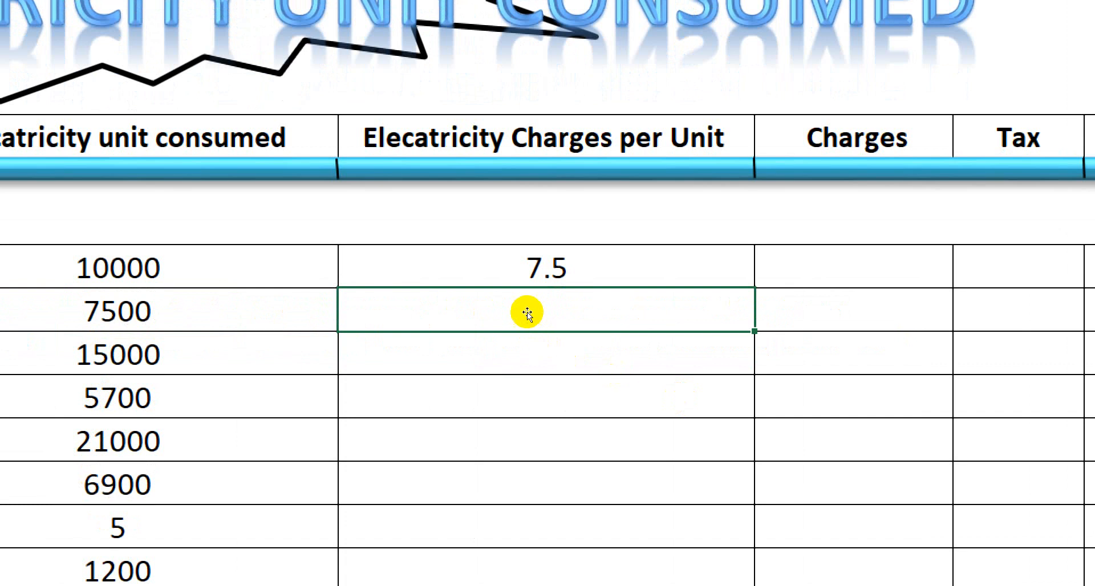
Fill the E11 charges-per-unit formula down through E20 for all plant locations.
key(Up)
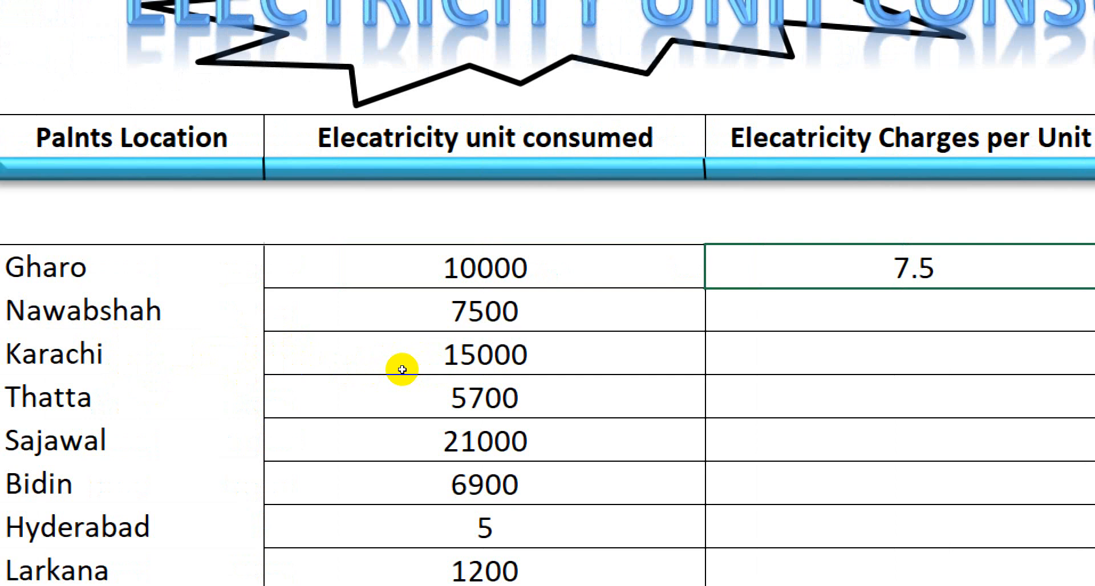
key(Left)
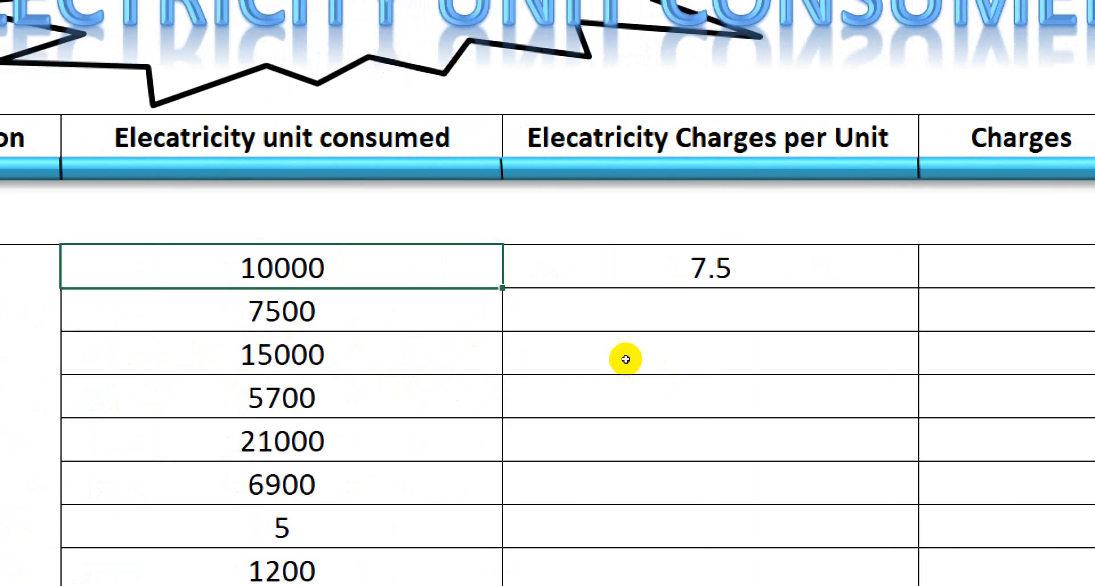
key(Right)
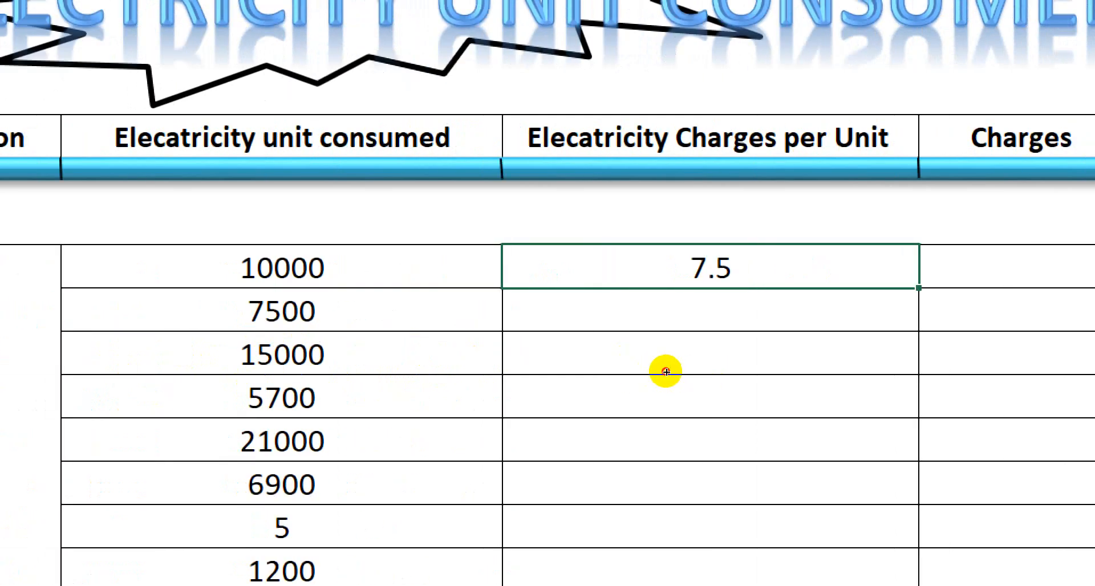
key(shift+Down)
drag(666, 392, 672, 429)
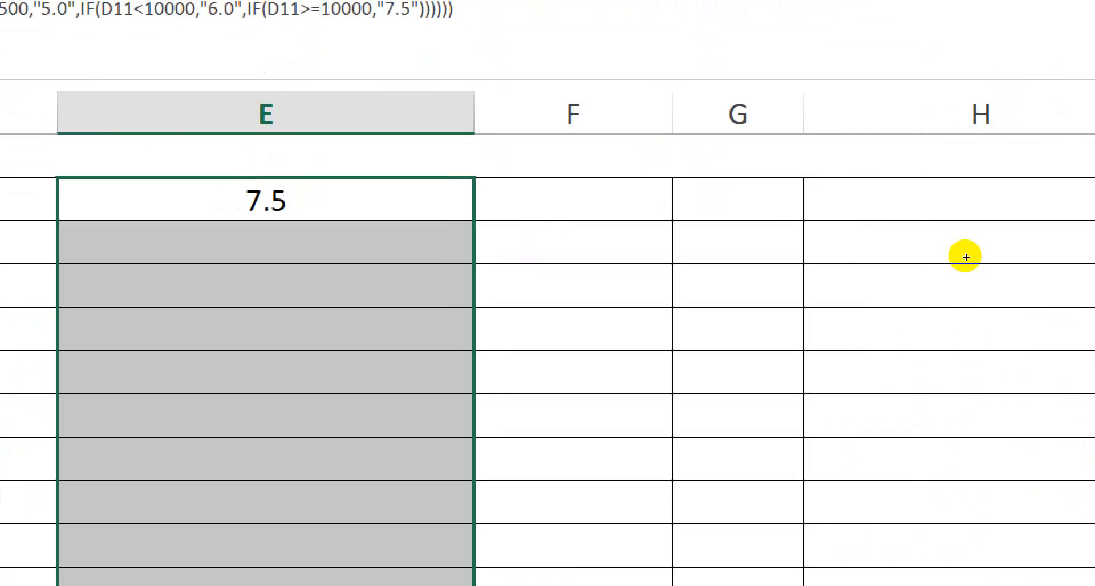
key(ctrl+d)
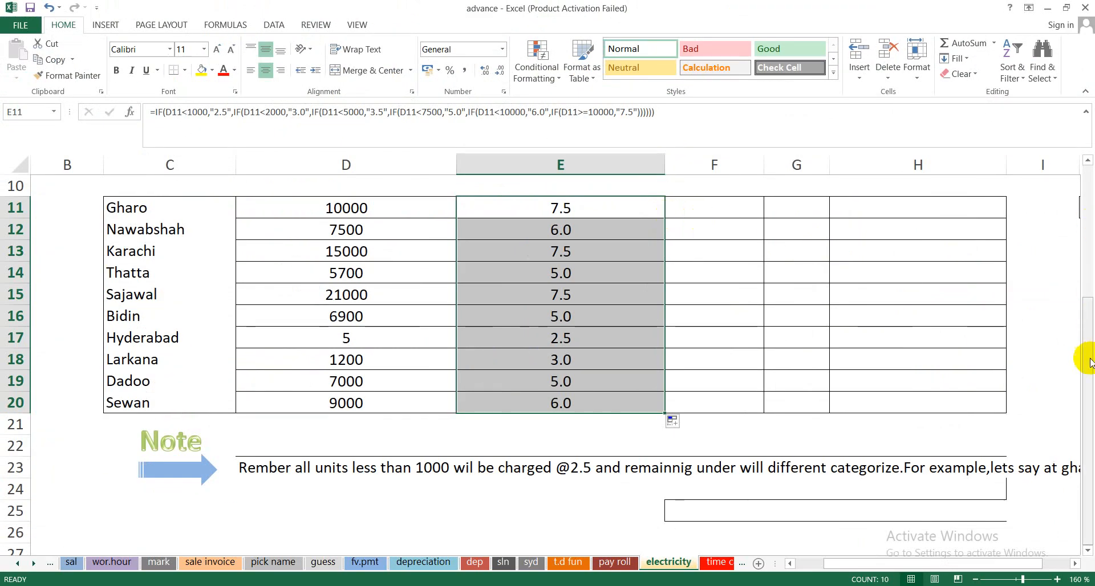
Calculate the first plant's charges in F11 with the formula =D11*E11.
drag(1089, 363, 1089, 239)
click(682, 291)
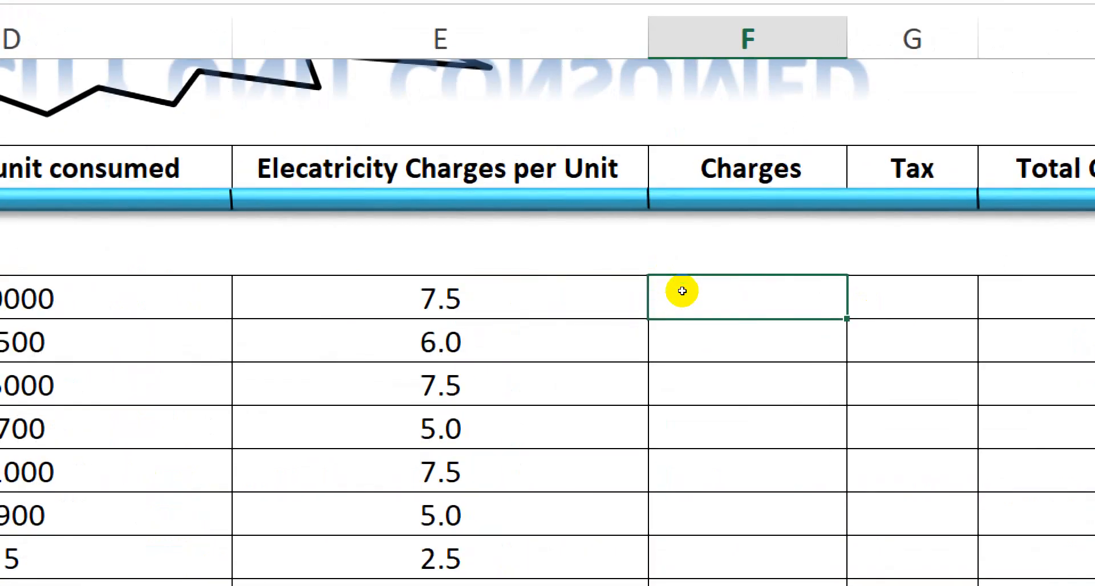
text(=)
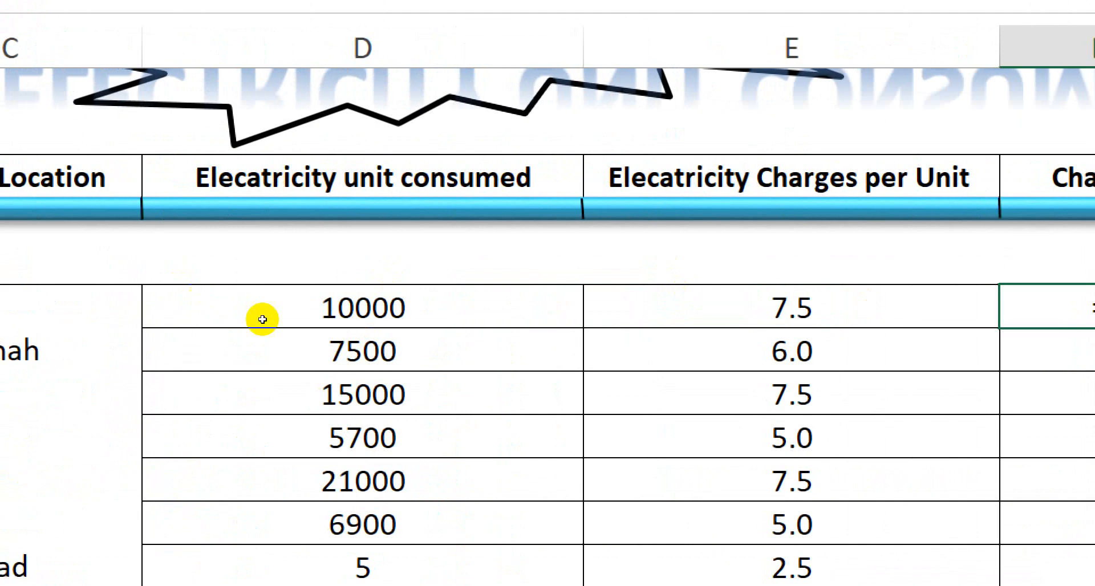
click(322, 294)
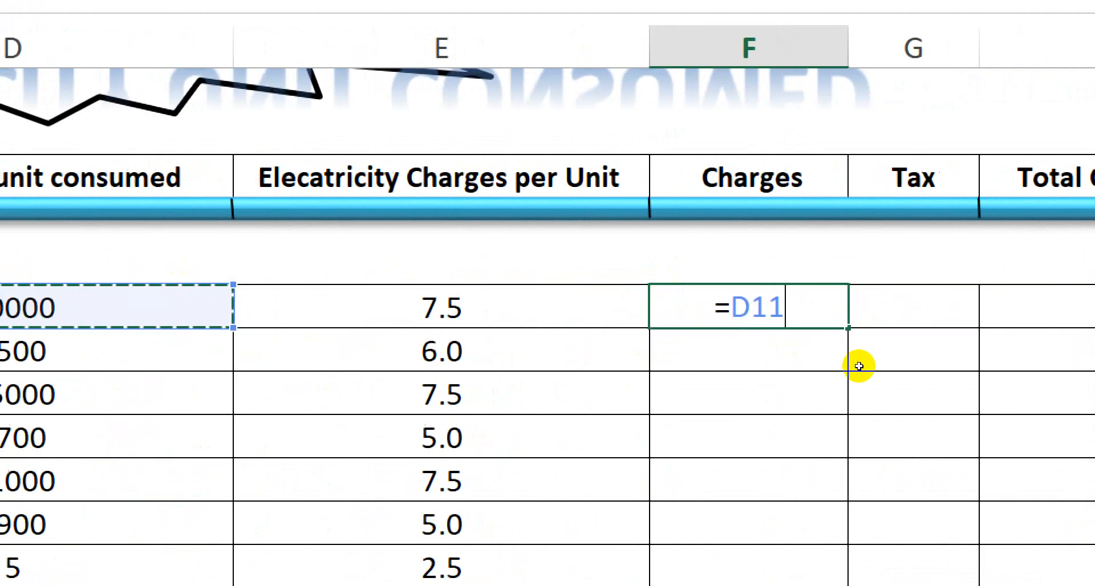
text(*)
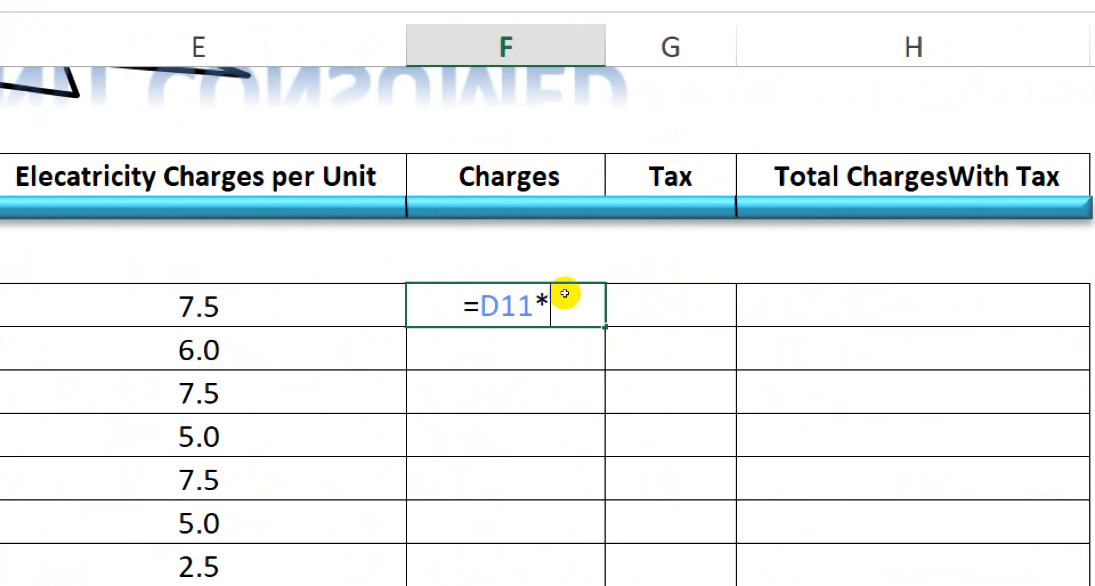
key(Left)
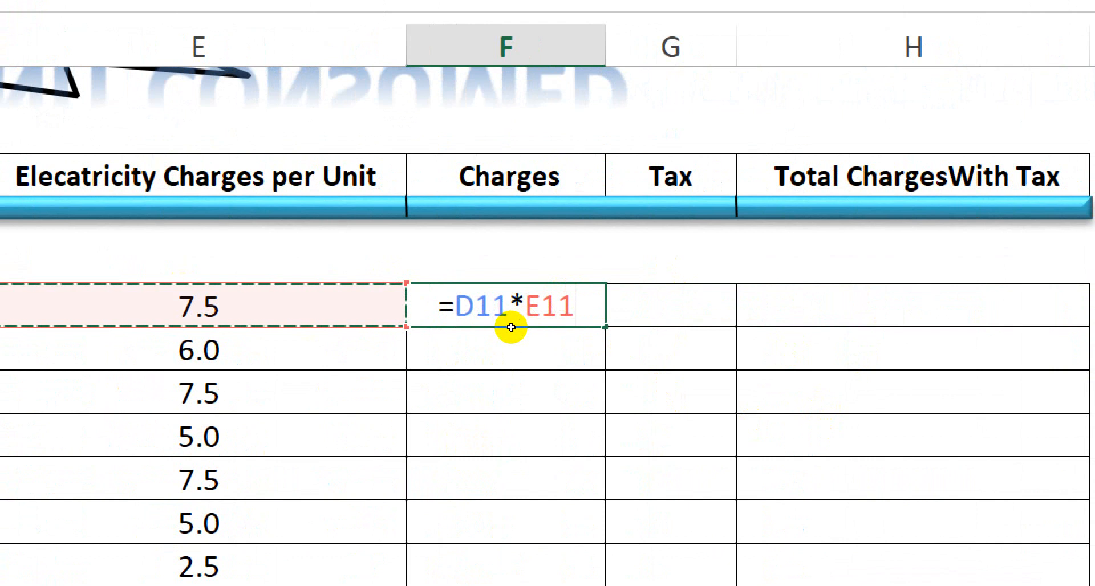
key(Return)
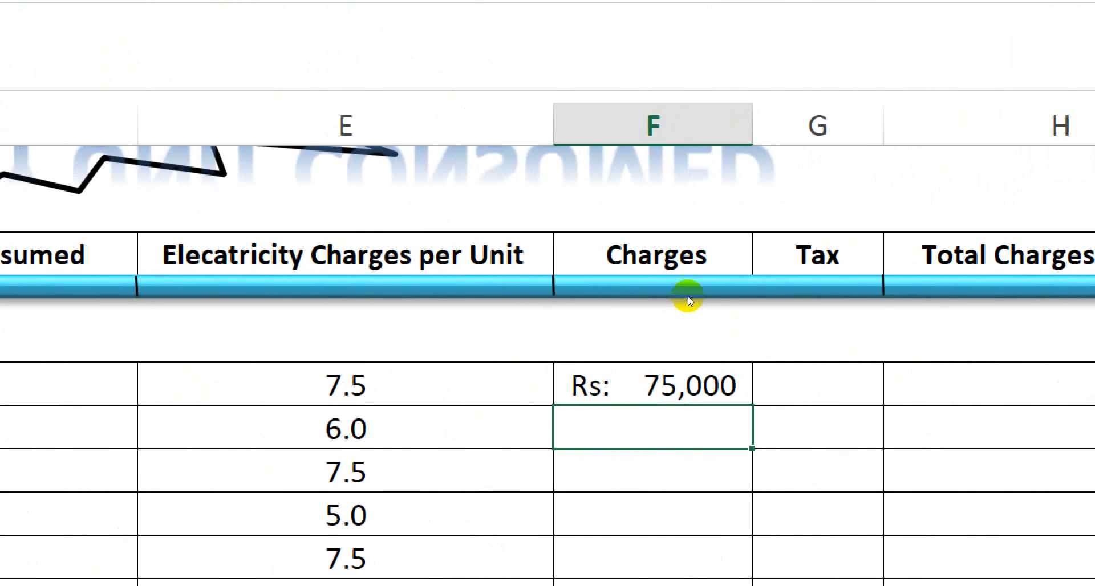
Fill the F11 charges formula down through F20 for all plant locations.
key(Up)
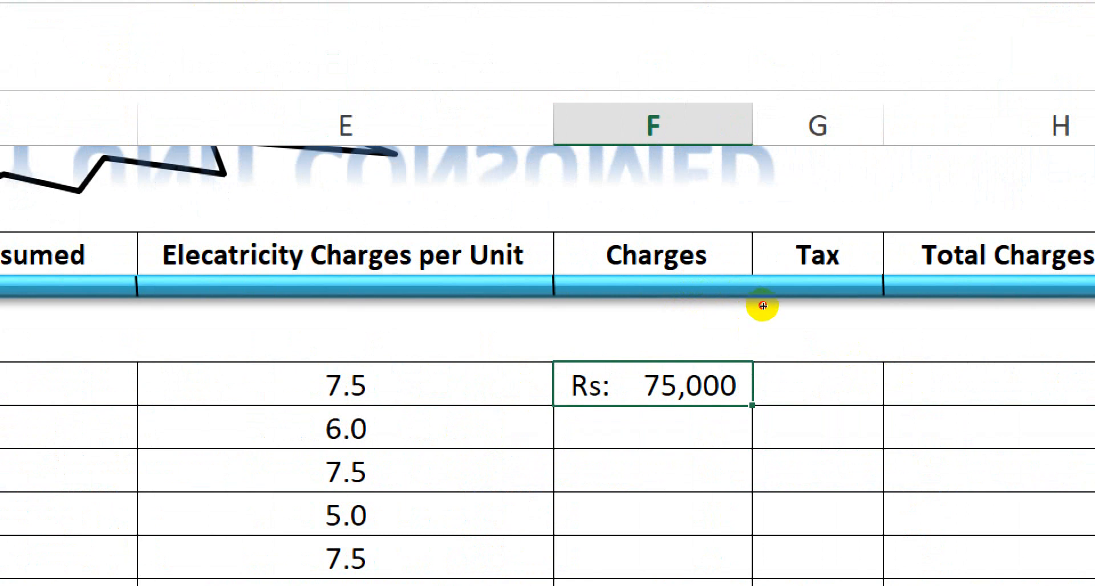
drag(754, 405, 784, 585)
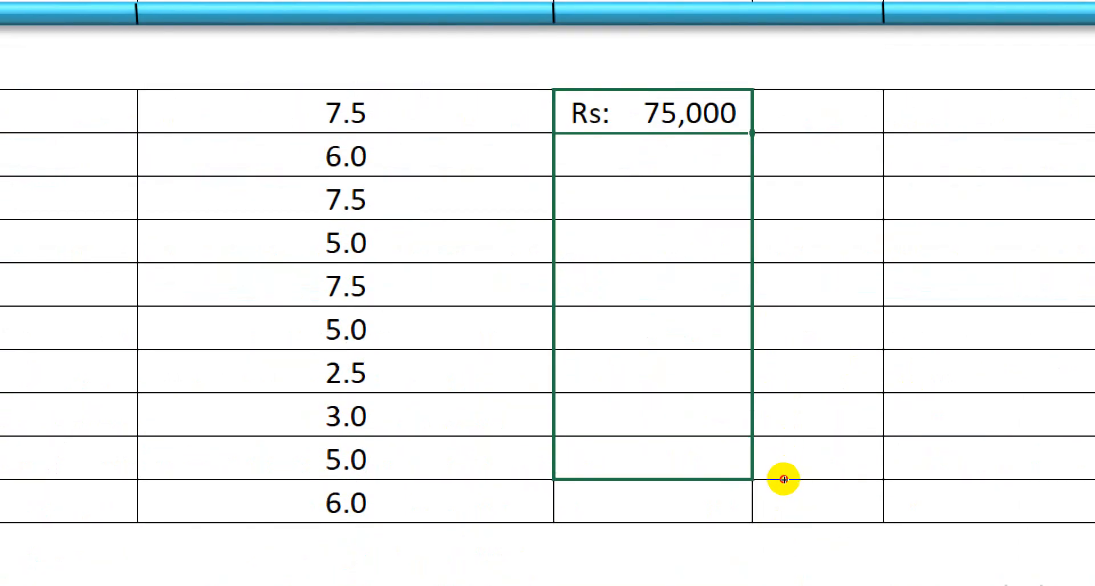
drag(784, 480, 782, 496)
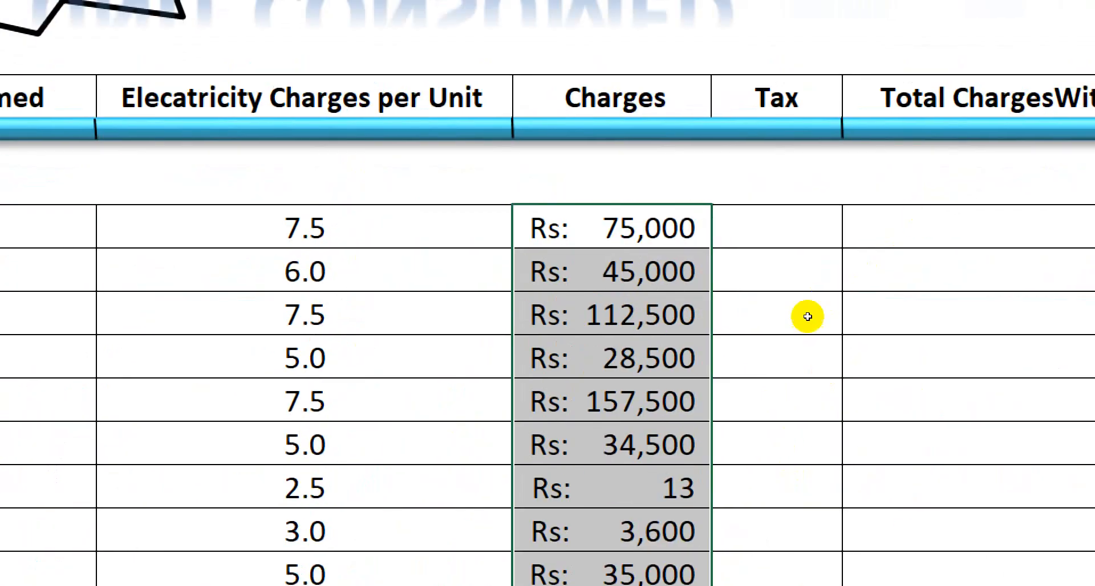
Start an IF formula in tax cell G11 that returns "2.5" when D11 is greater than or equal to 20000.
key(Right)
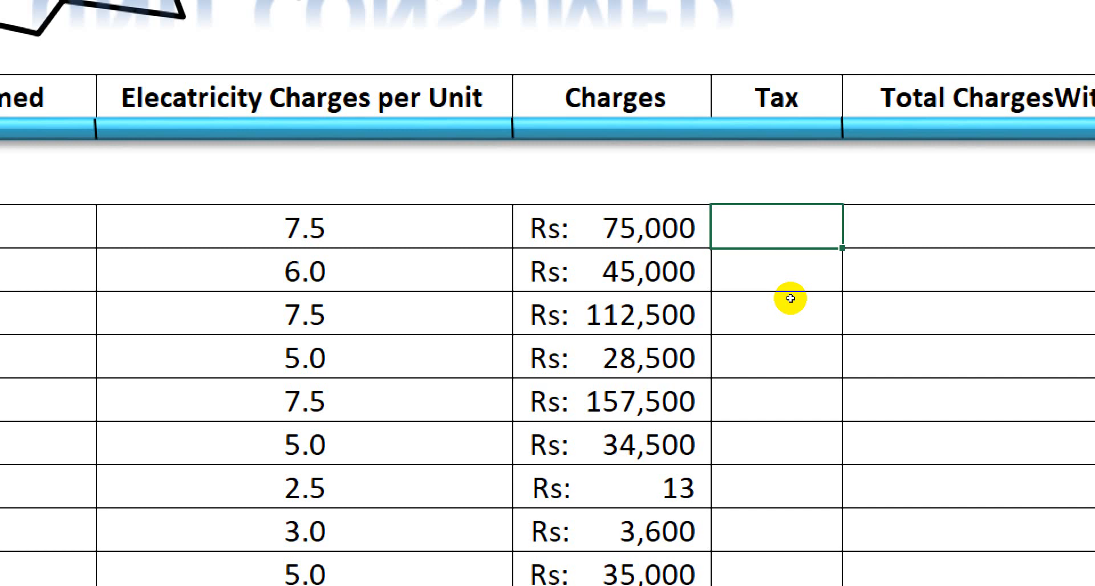
text(=IF)
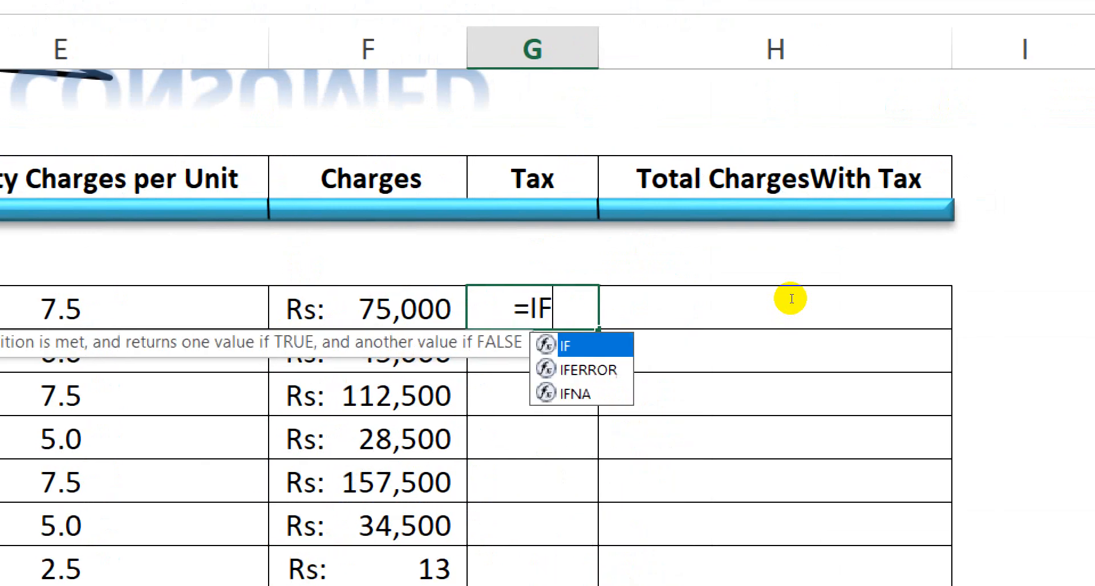
text(()
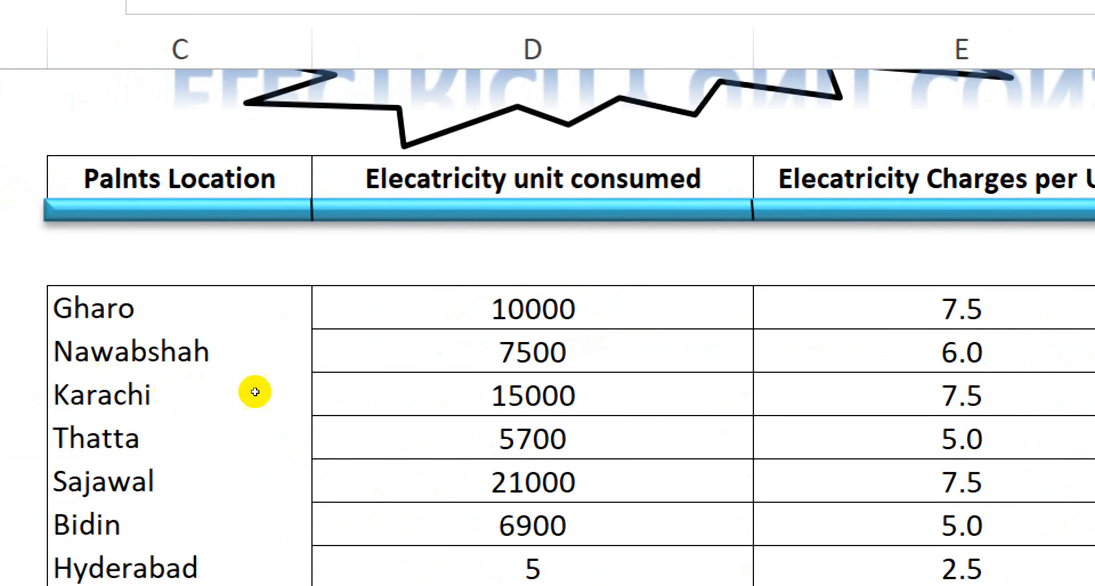
click(312, 302)
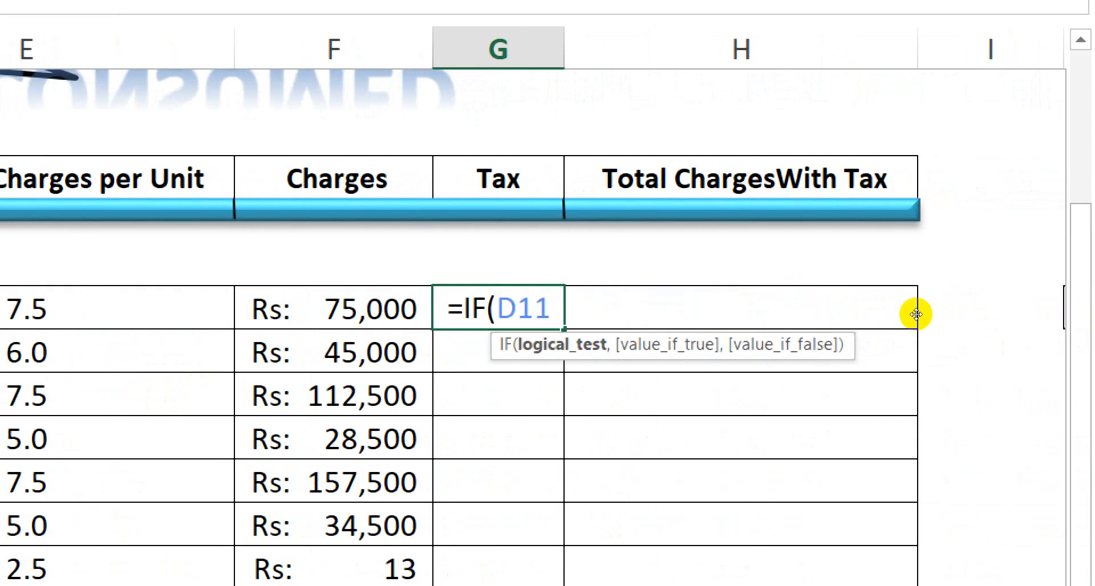
text(>=)
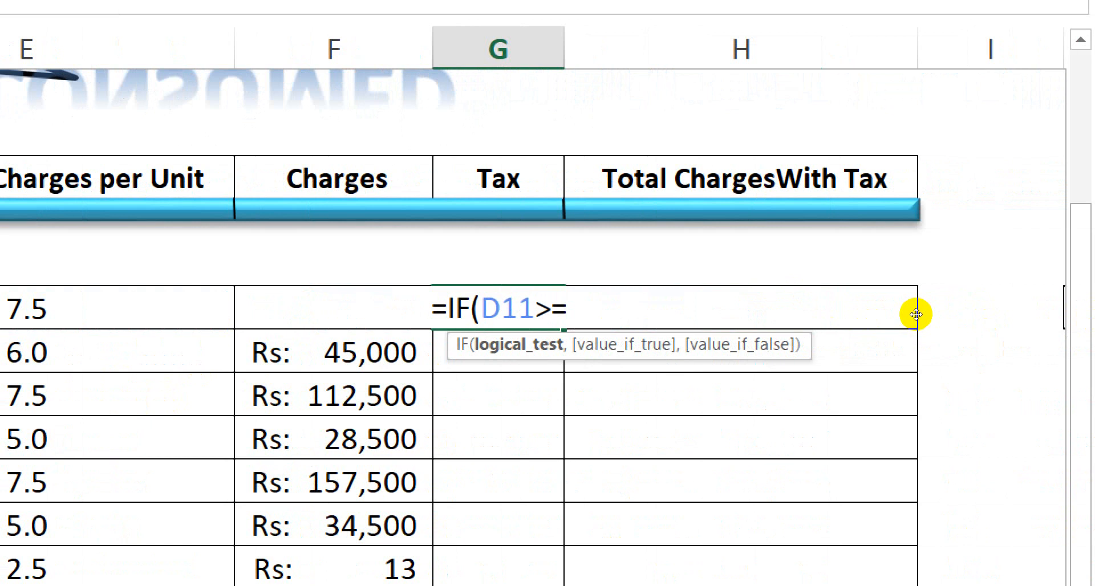
text(2000)
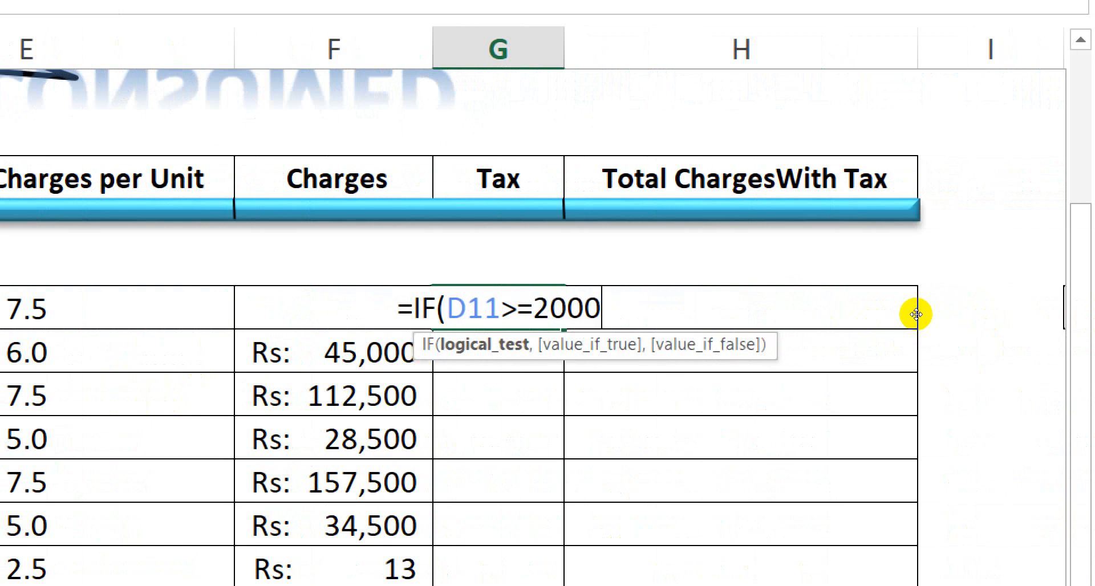
text(0)
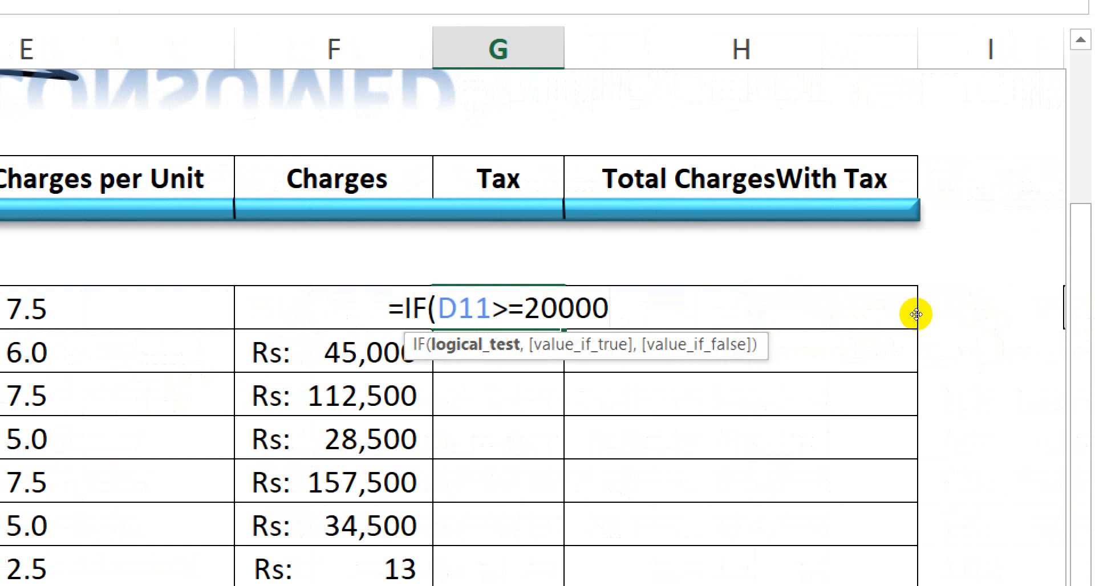
text(,)
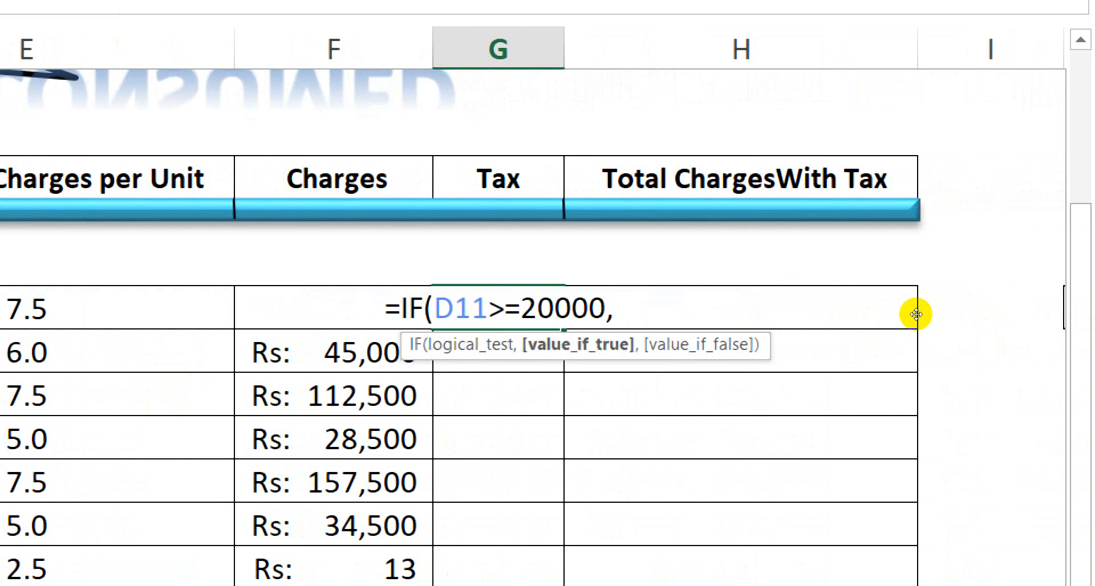
text("2.5)
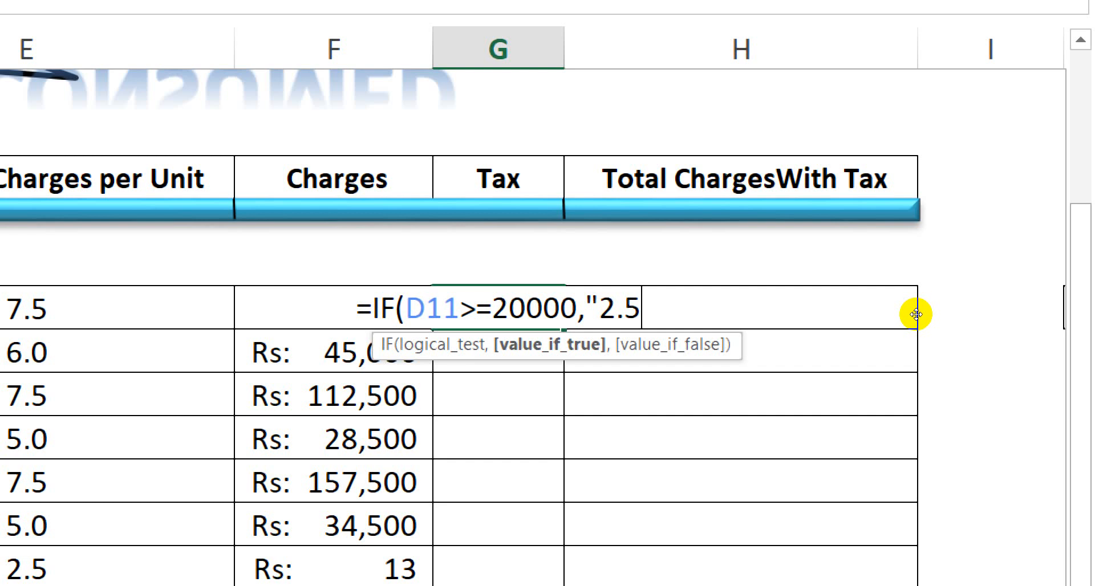
text(")
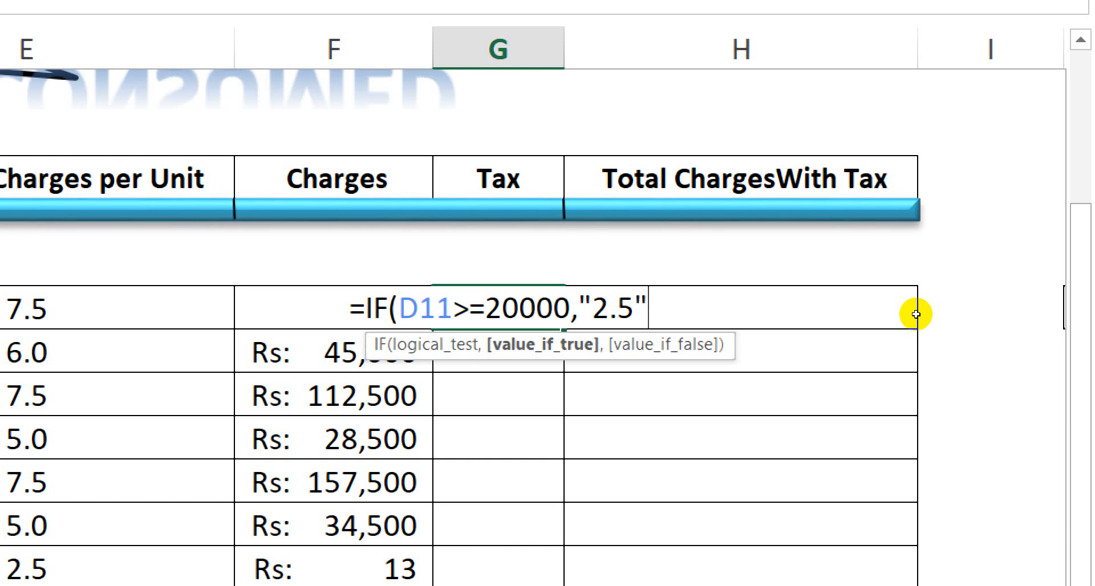
Make the G11 IF return "0" otherwise and close its parenthesis.
text(,)
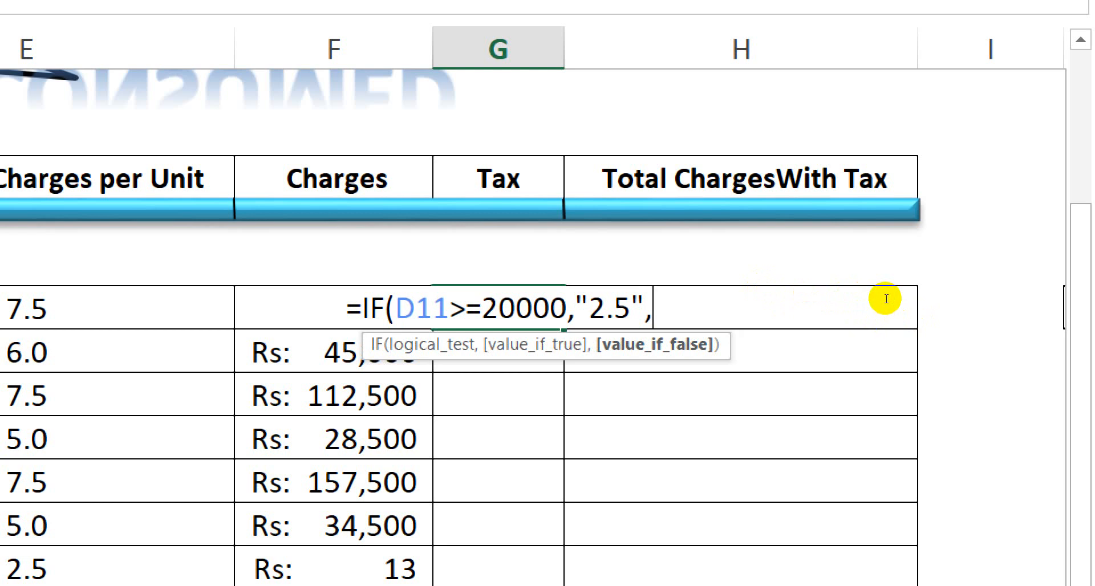
text("0)
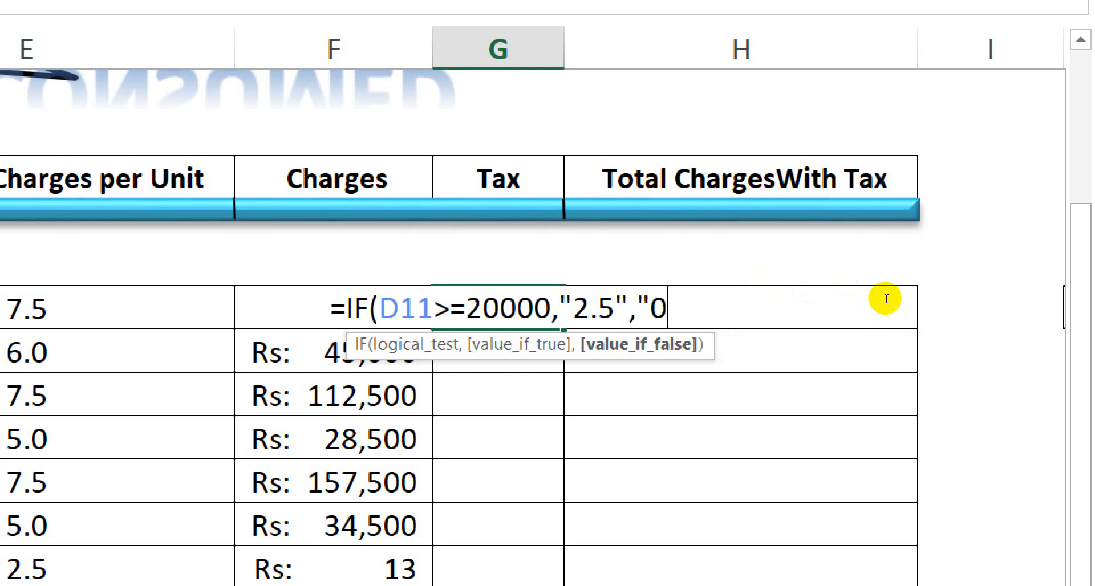
text(")
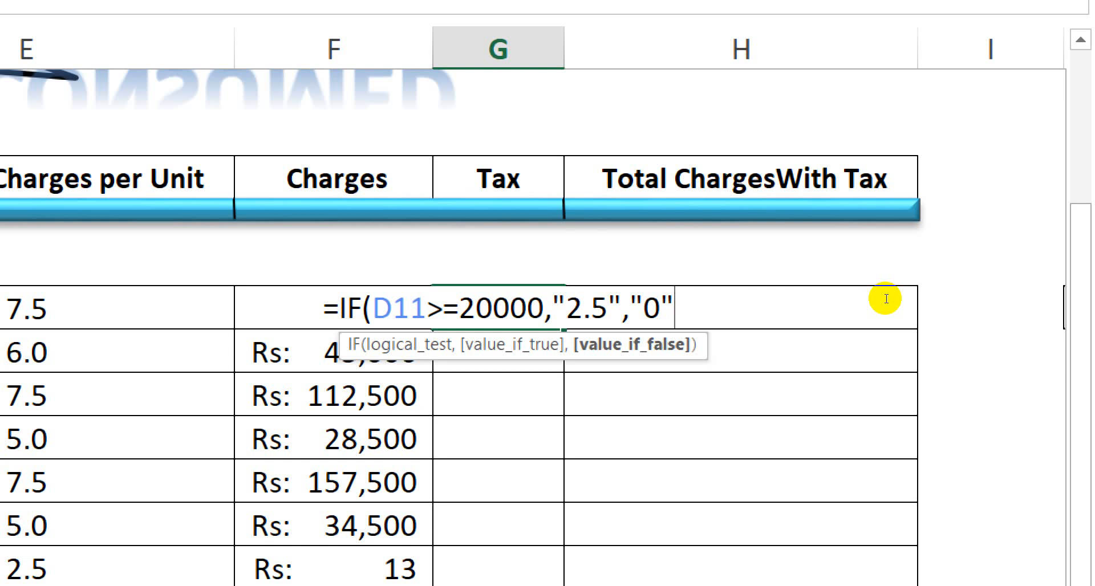
text())
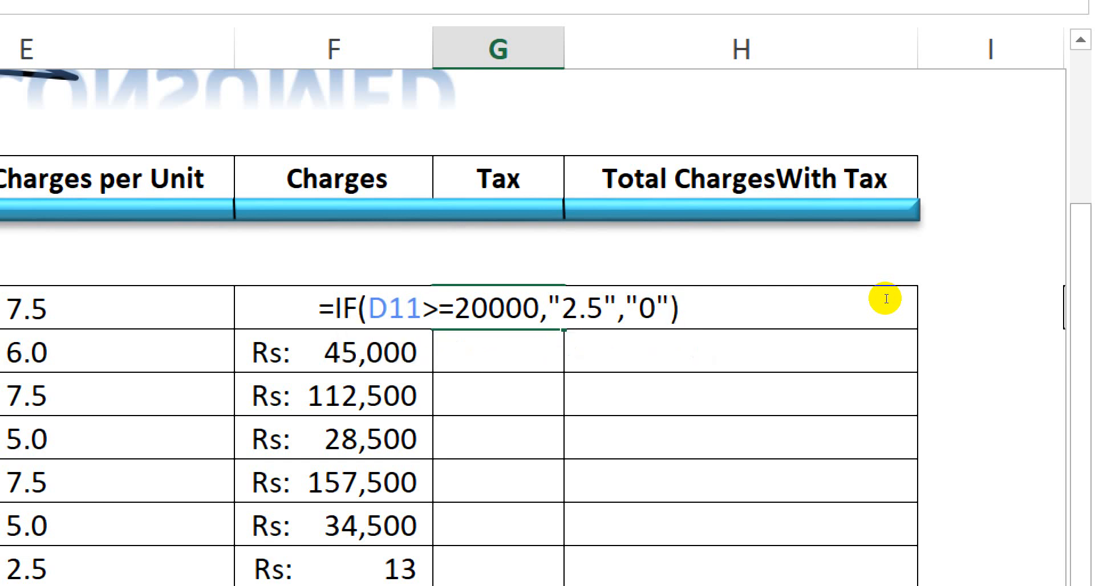
Multiply the IF result in G11 by D11/100 and commit the tax formula.
text(*)
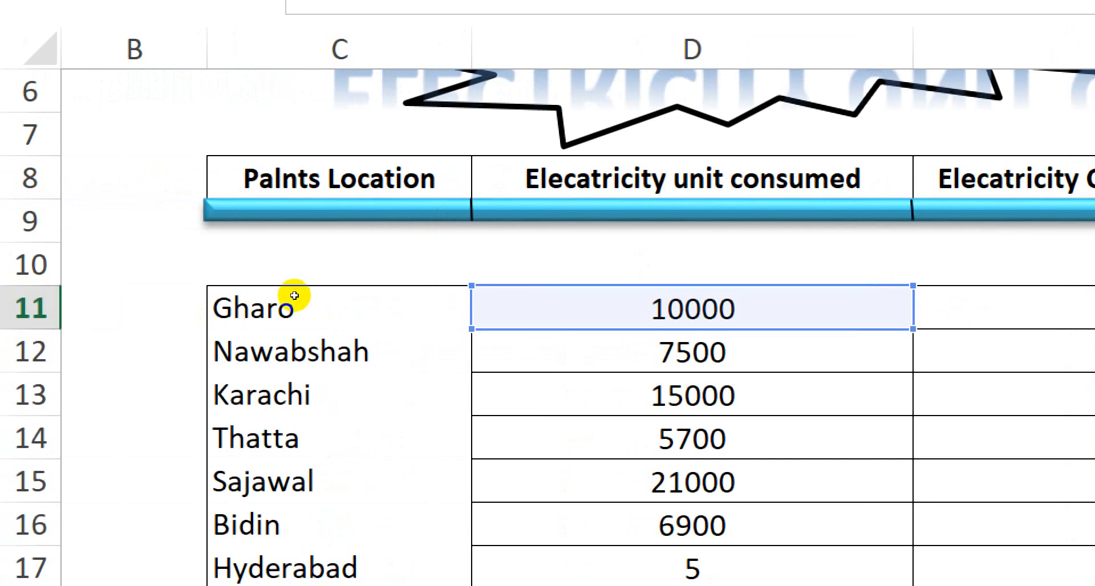
key(Left)
key(Left)
key(Left)
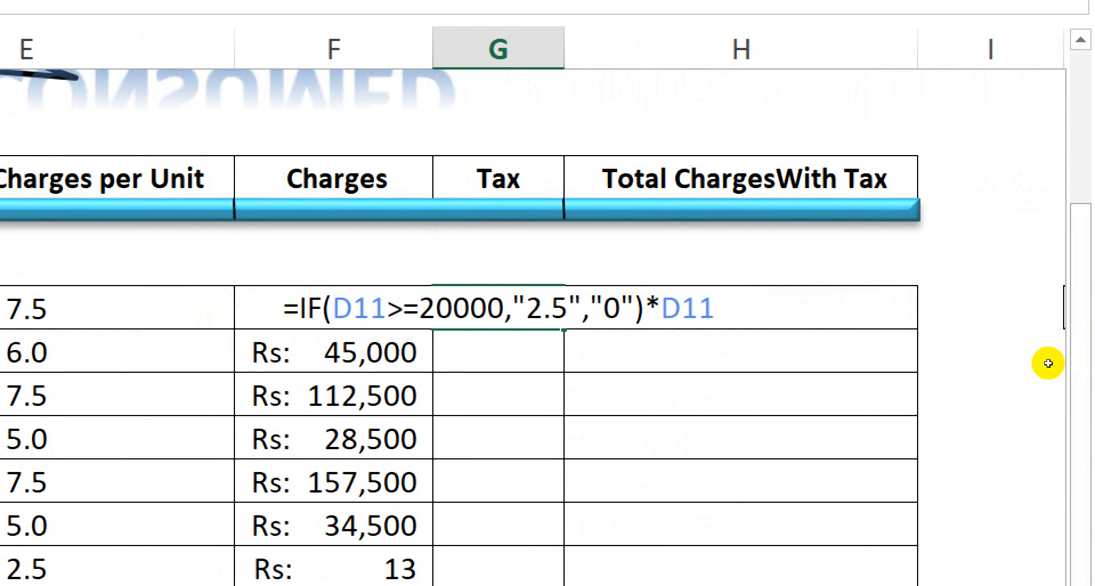
text(/100)
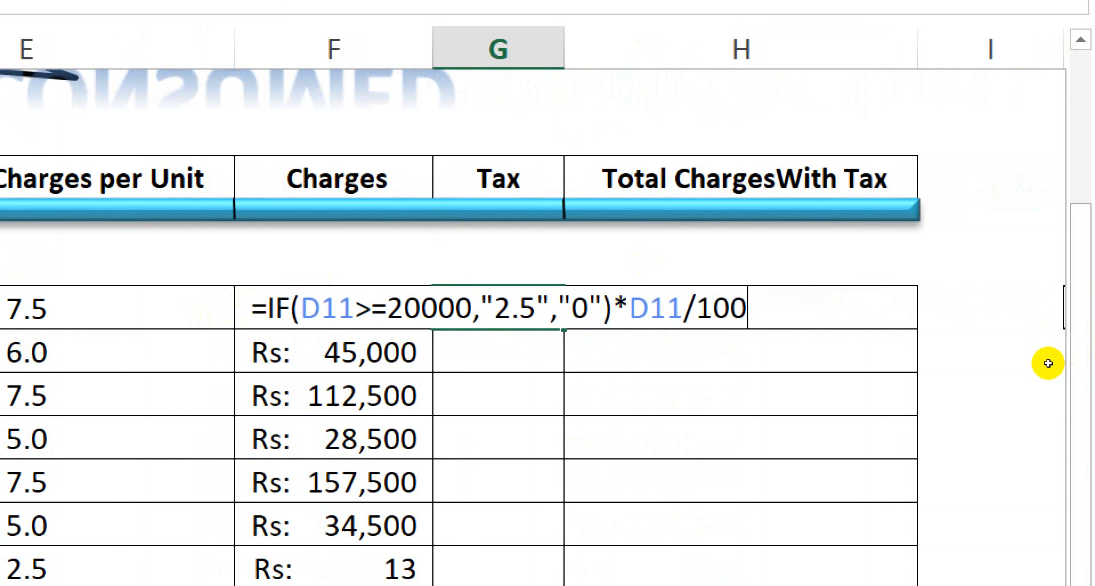
key(Return)
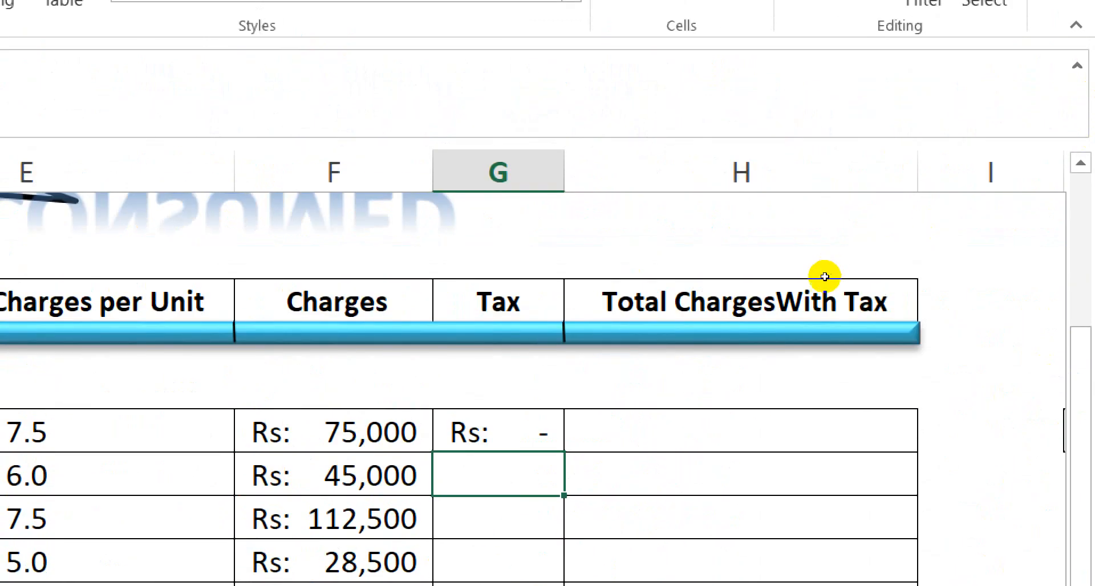
Fill the G11 tax formula down through G20 for all plant locations.
key(Up)
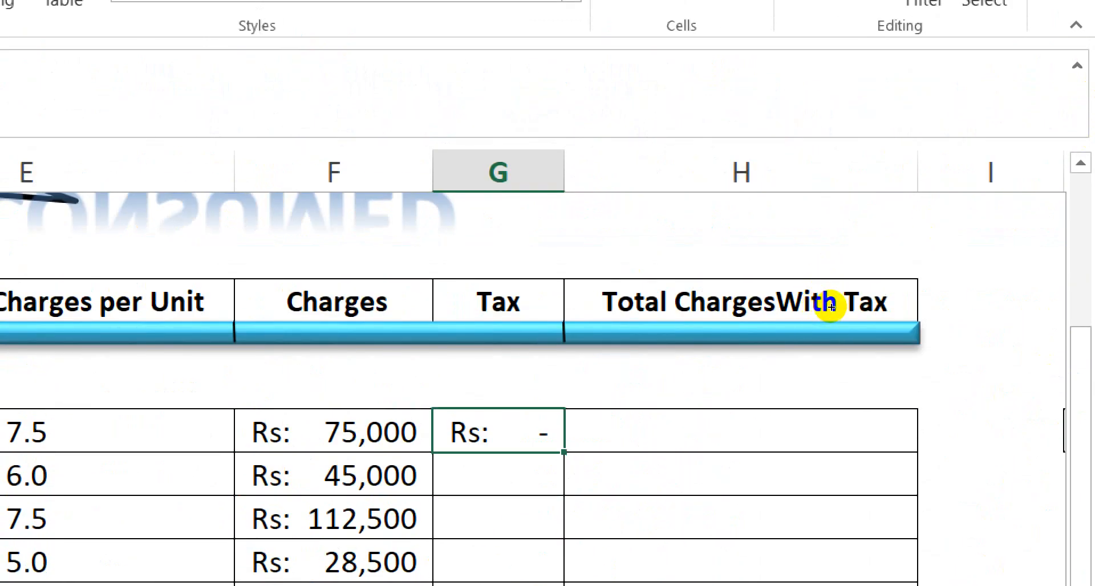
drag(831, 307, 843, 434)
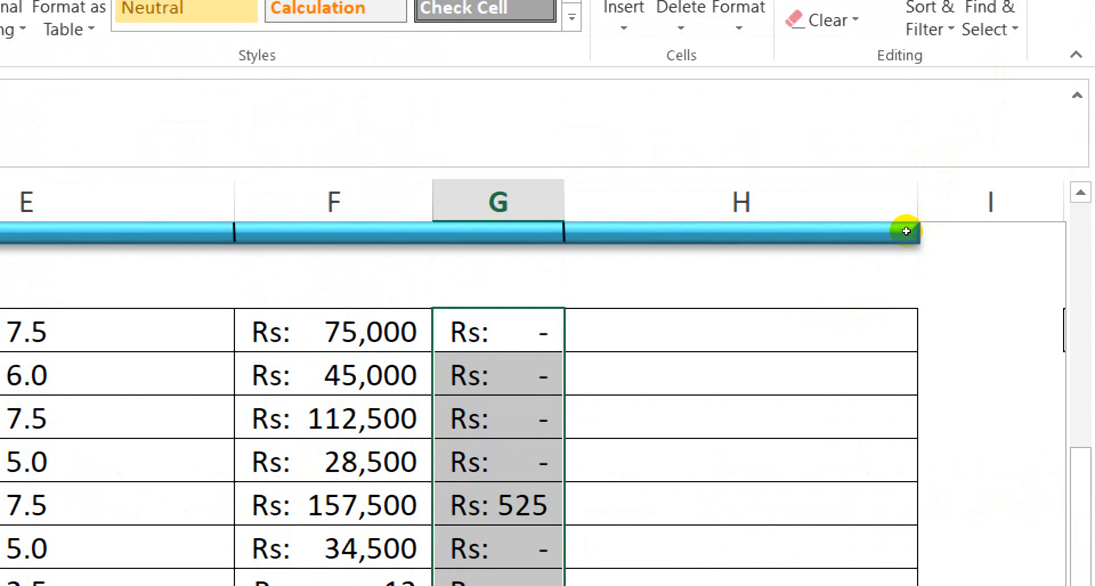
Calculate the first plant's total charges with tax in H11 with the formula =F11+G11.
key(Right)
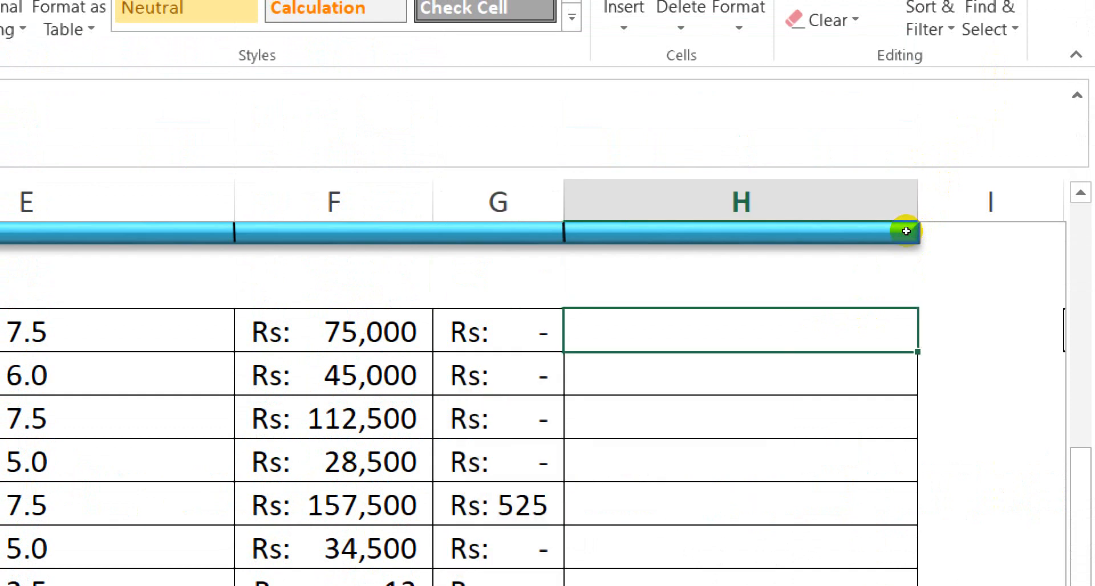
drag(1090, 292, 1063, 283)
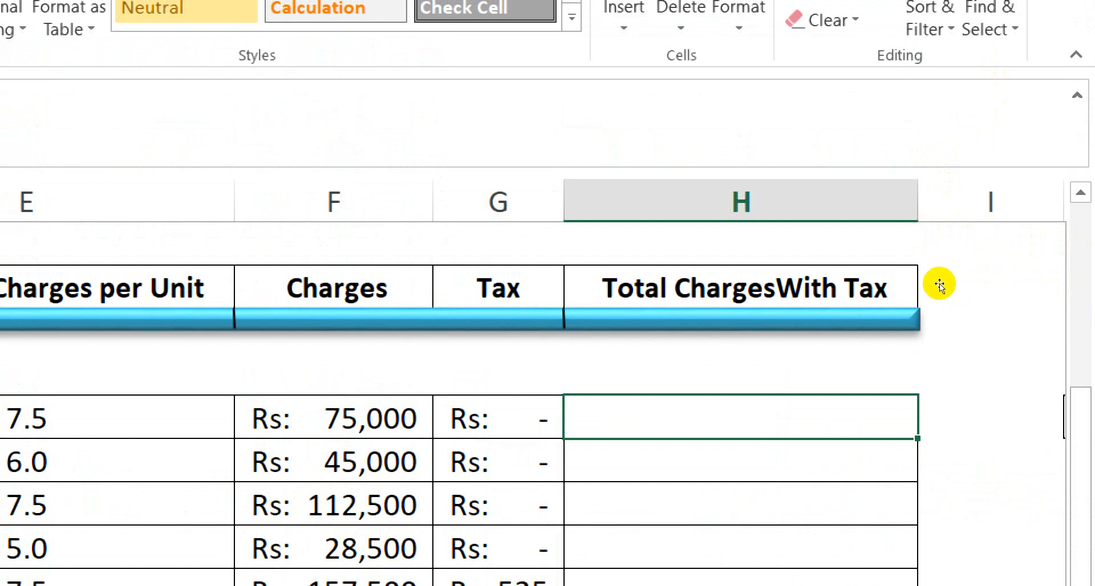
text(=)
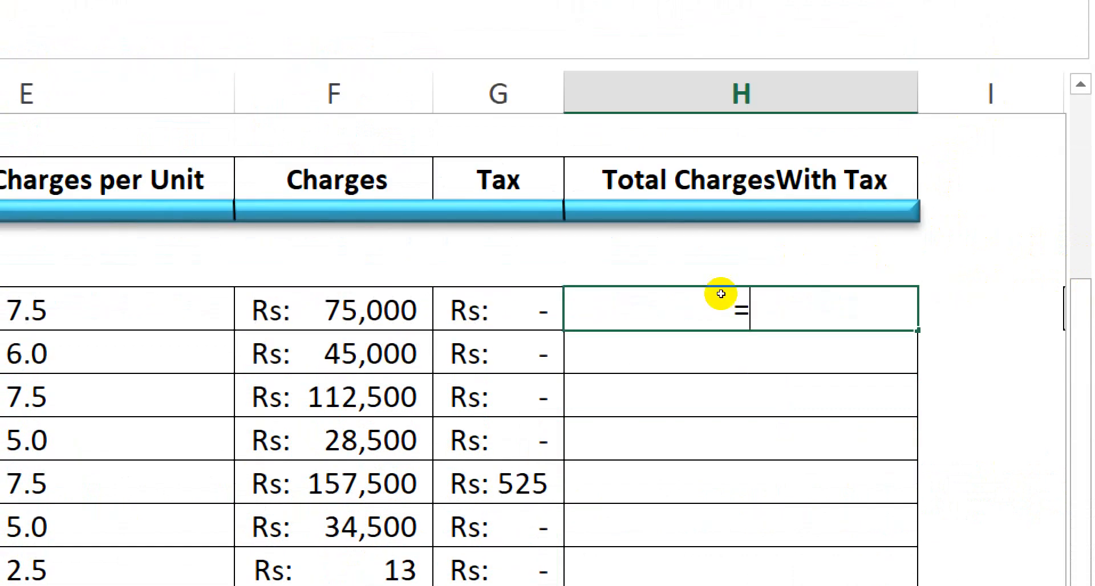
key(Left)
key(Left)
text(+)
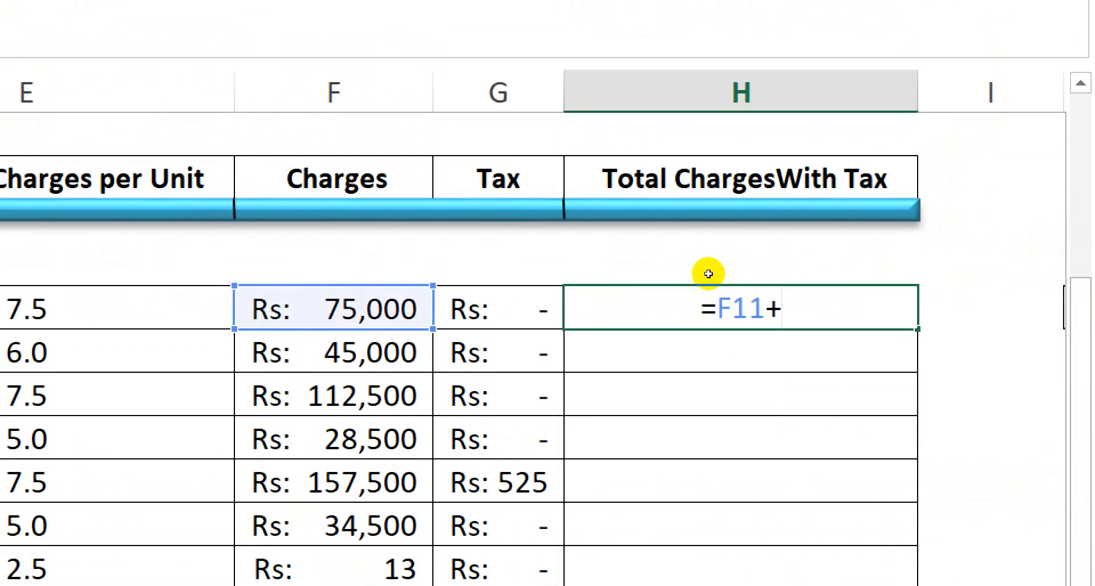
key(Left)
key(Return)
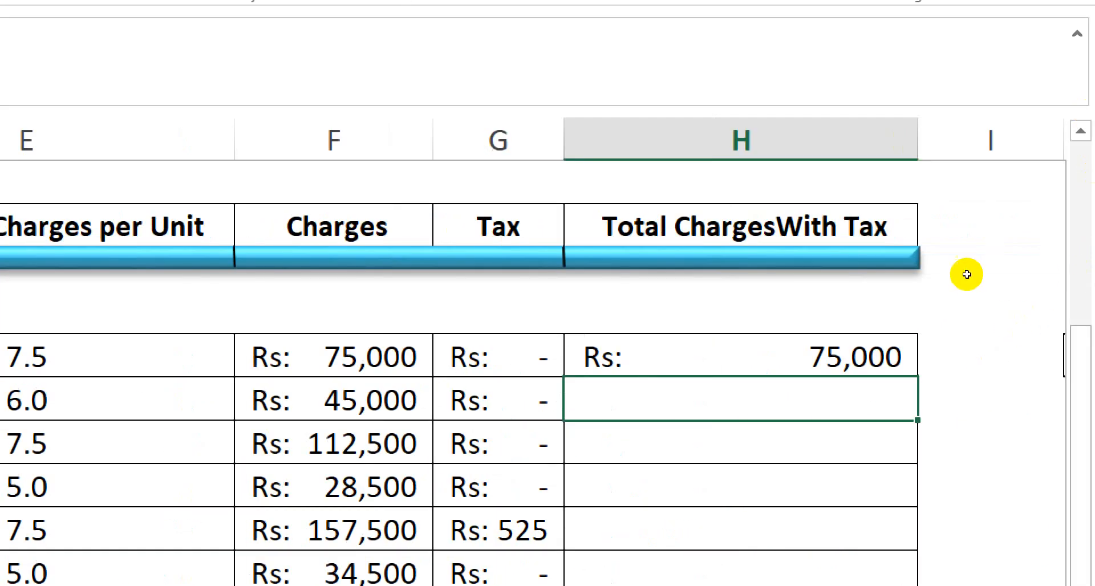
Fill the H11 total formula down through H20, then reduce the selection to H11.
key(Up)
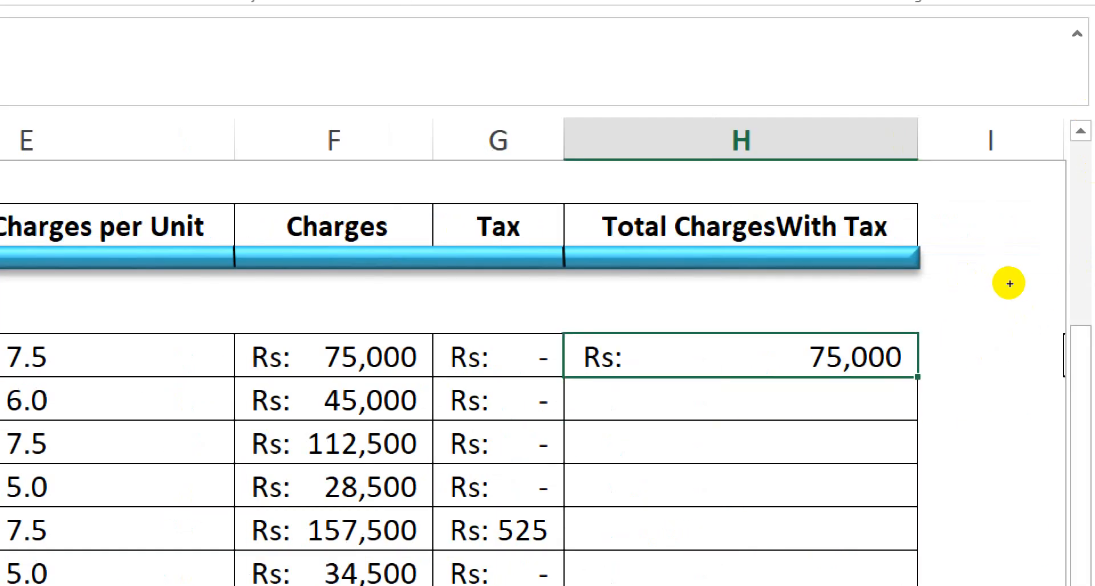
key(shift+Down)
key(shift+Down)
key(shift+Down)
key(shift+Down)
key(shift+Down)
key(shift+Down)
key(shift+Down)
key(shift+Down)
key(shift+Down)
key(shift+Down)
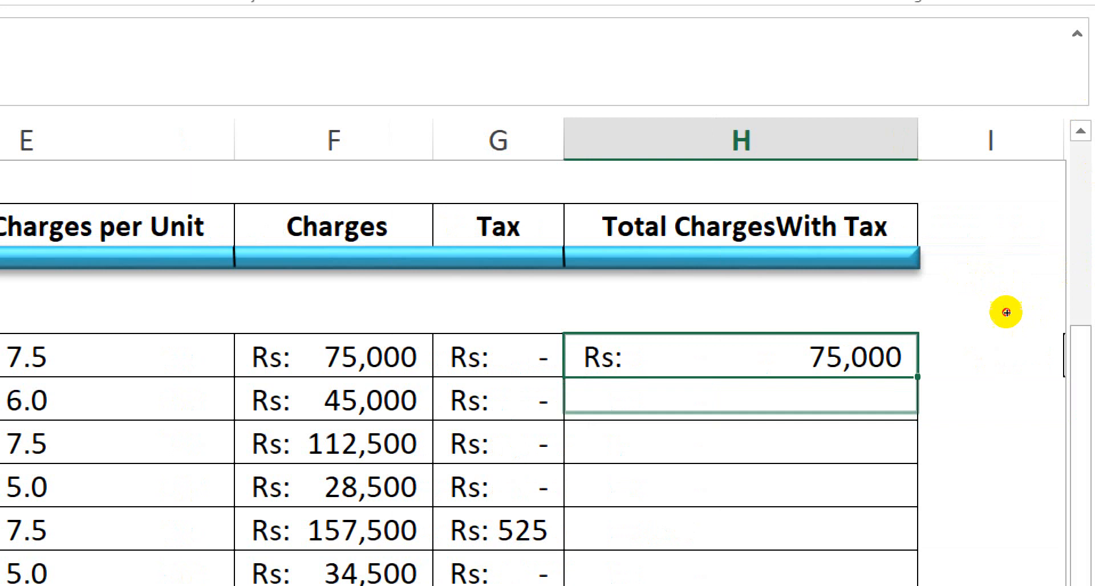
key(shift+Up)
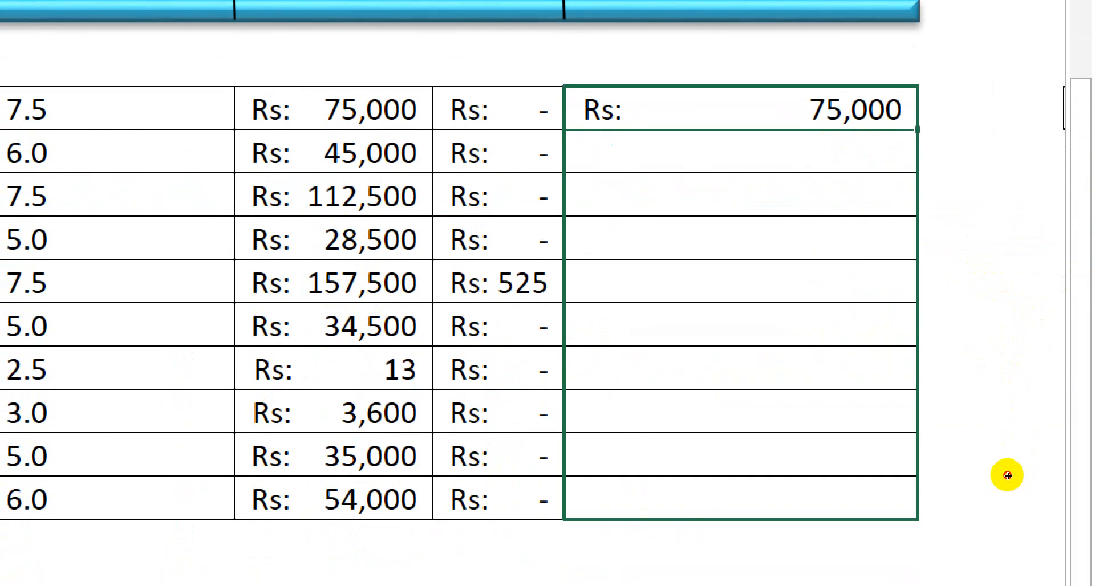
key(ctrl+d)
mouse_move(1086, 317)
mouse_down()
mouse_move(1080, 342)
mouse_move(1083, 326)
mouse_up()
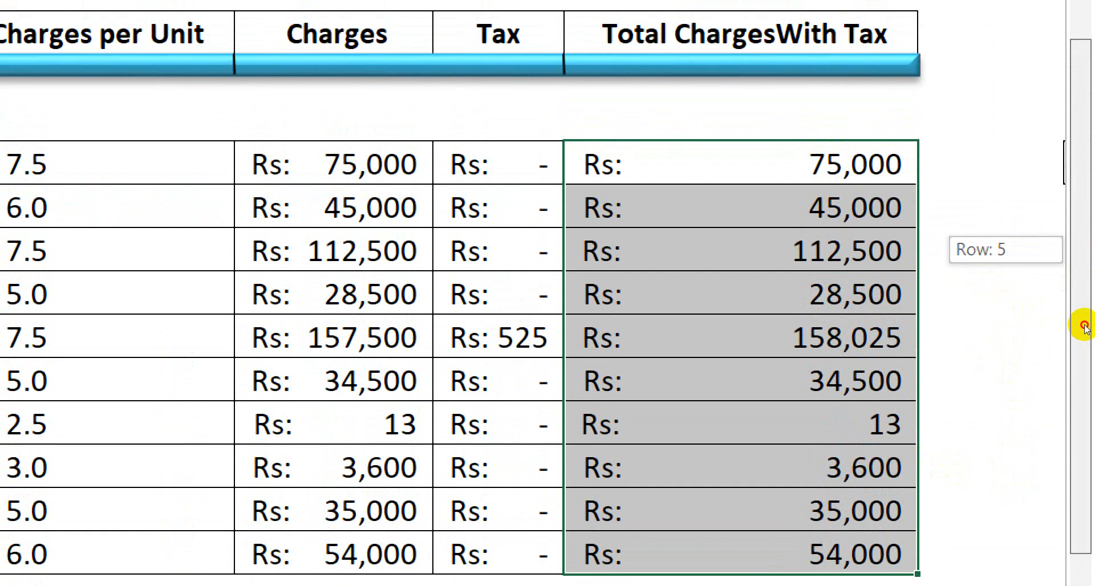
drag(1086, 330, 1085, 337)
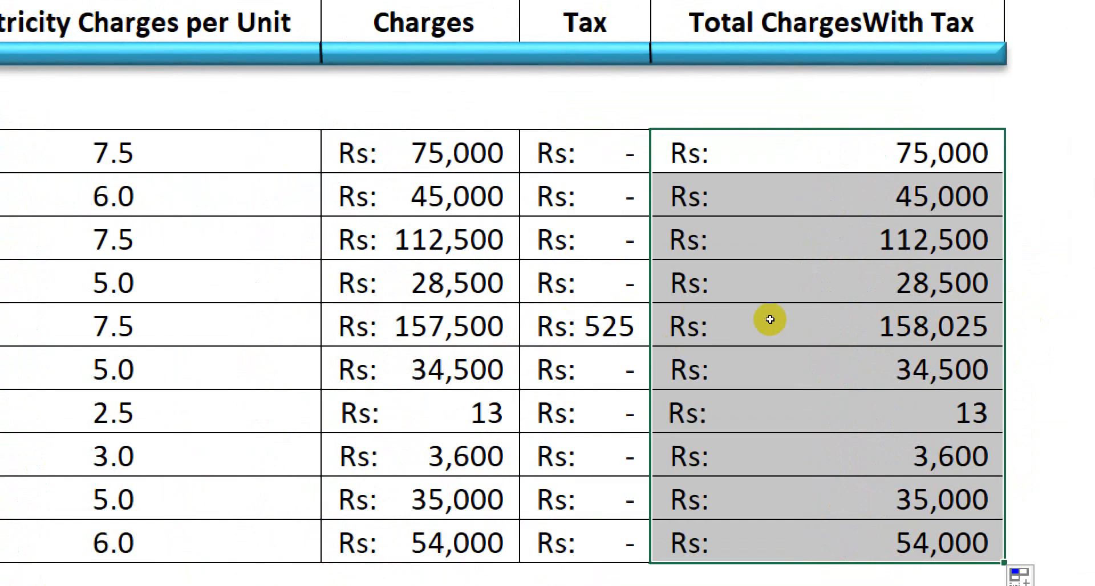
key(shift+BackSpace)
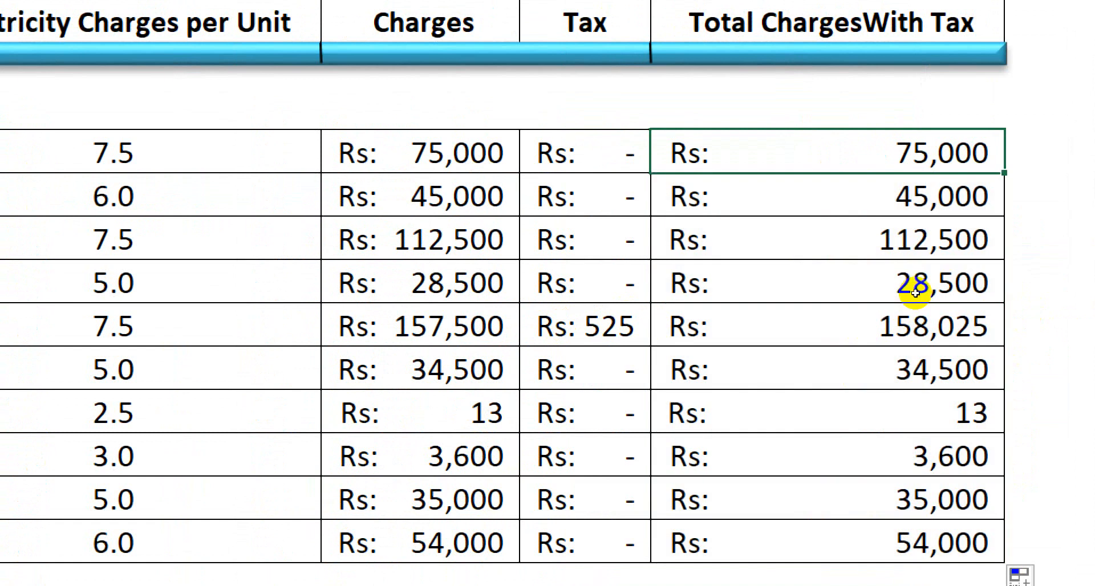